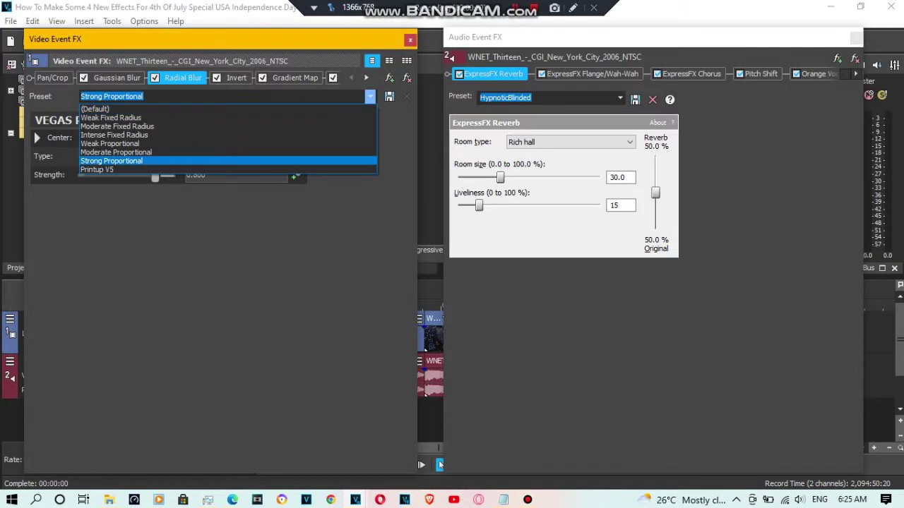
# Choose the Strong Proportional preset for the Radial Blur effect and show the Invert effect's settings
pyautogui.click(152, 161)
pyautogui.click(236, 78)
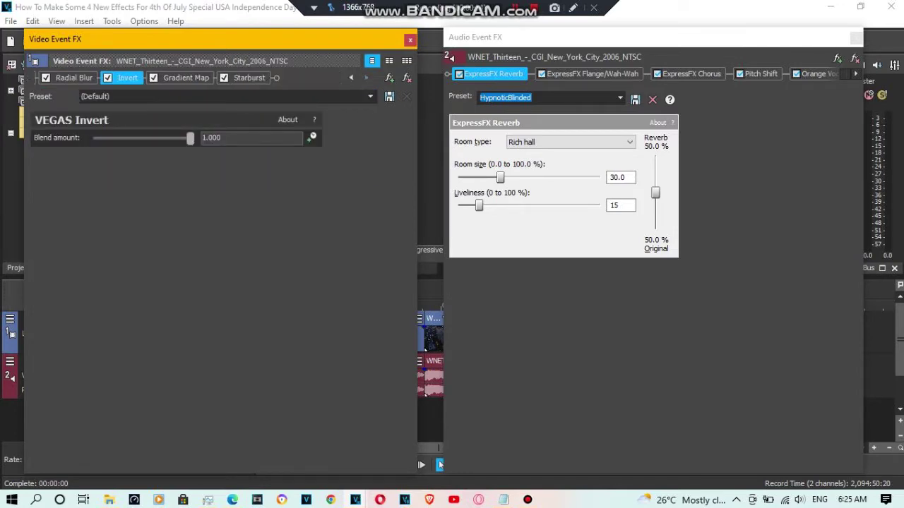
# Examine the colour values of each Gradient Map control point in the HypnoticUSAPowerBlinded preset
pyautogui.hotkey('ctrl', 'Tab')
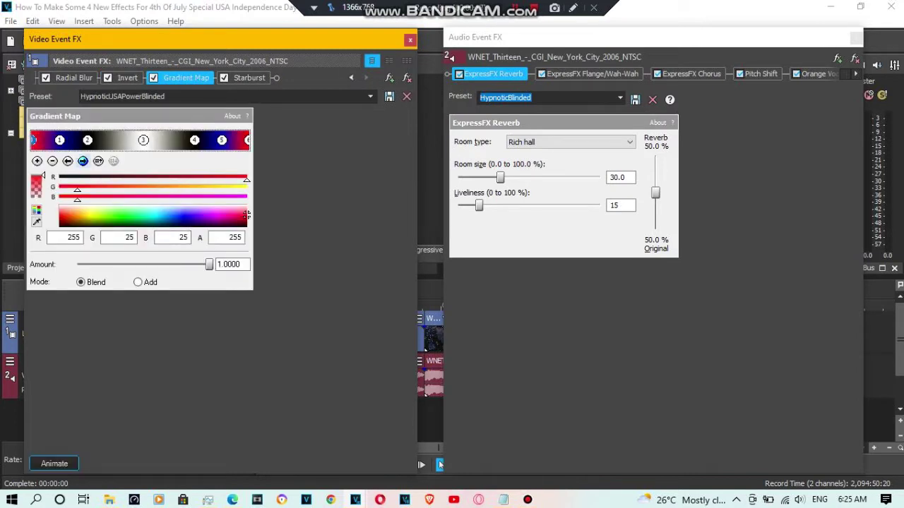
pyautogui.click(83, 161)
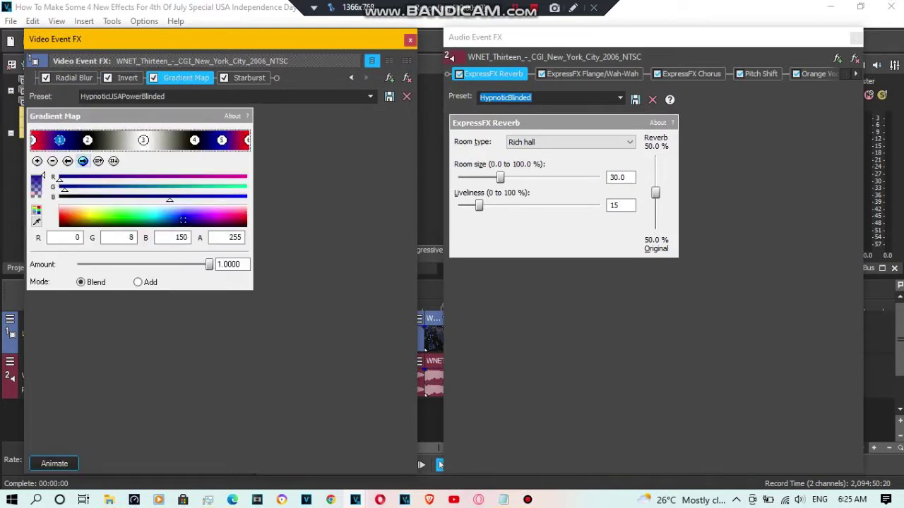
pyautogui.click(83, 161)
pyautogui.click(82, 161)
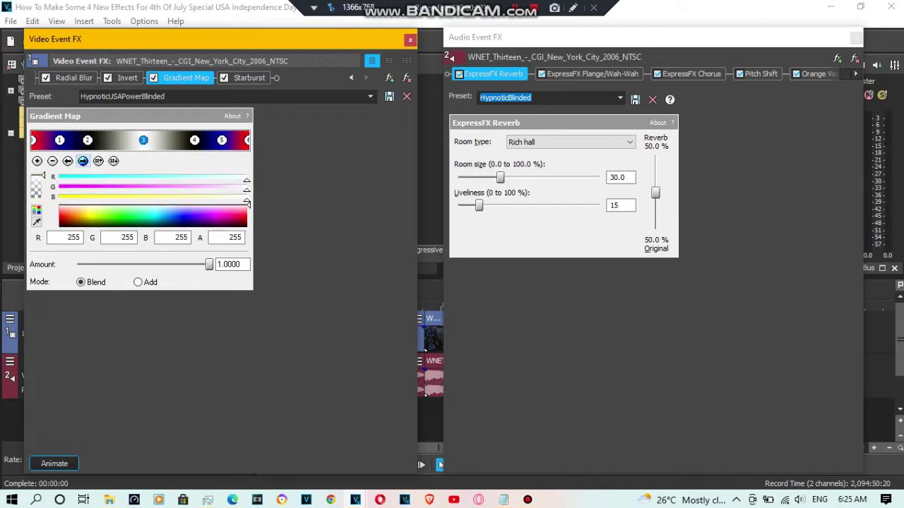
pyautogui.click(82, 161)
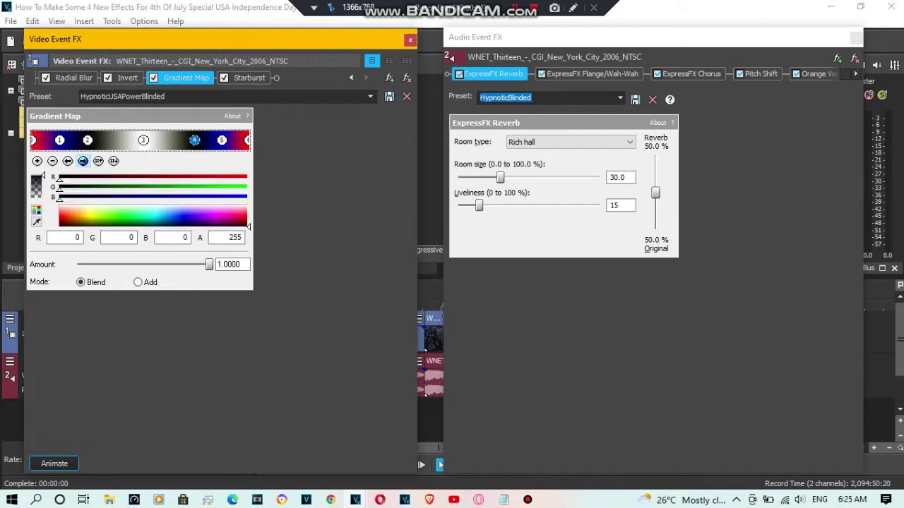
pyautogui.click(83, 161)
pyautogui.click(83, 161)
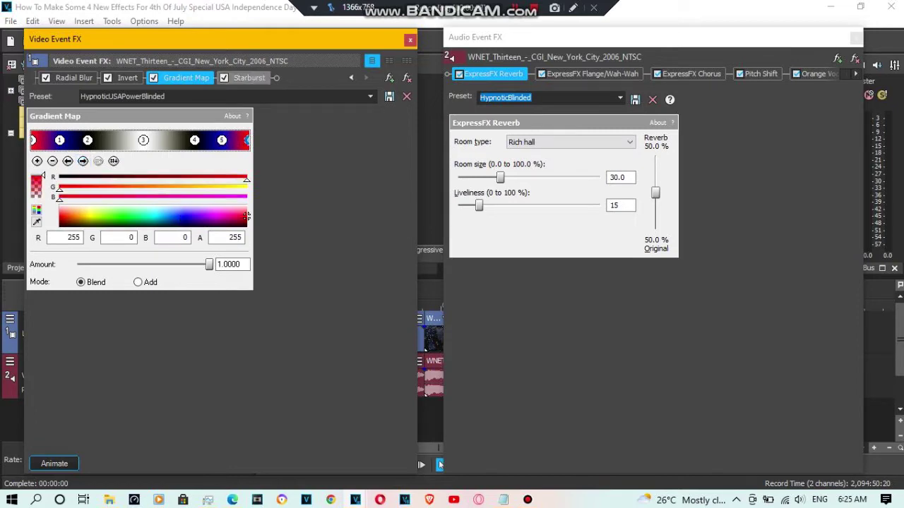
# Examine the Starburst effect's parameter values, including its Orientation
pyautogui.click(248, 77)
pyautogui.click(249, 78)
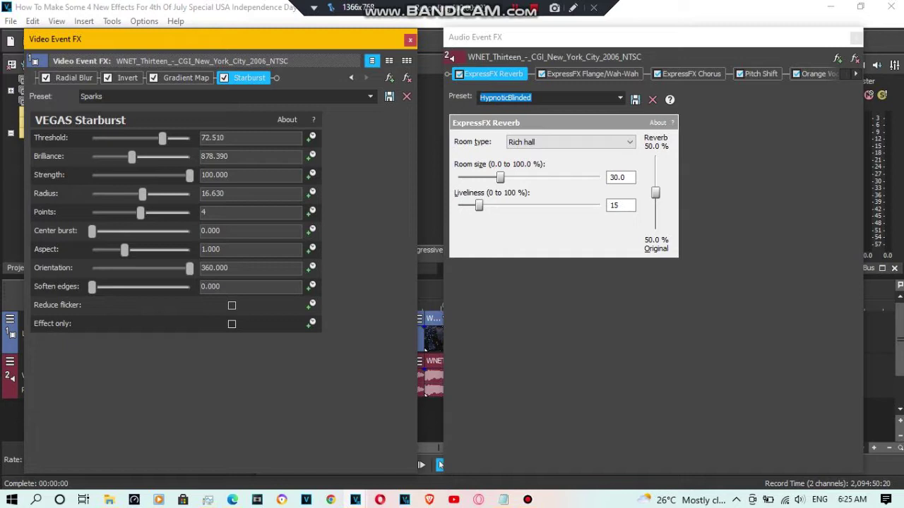
pyautogui.doubleClick(219, 268)
pyautogui.click(230, 268)
# Choose the HypnoticBlinded preset for both ExpressFX Reverb and ExpressFX Flange/Wah-Wah on the audio event
pyautogui.click(620, 98)
pyautogui.click(551, 171)
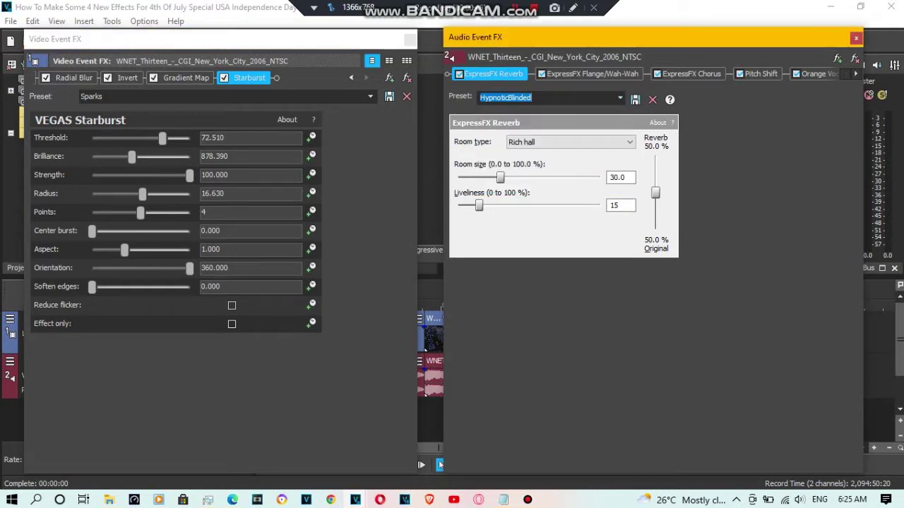
pyautogui.click(592, 74)
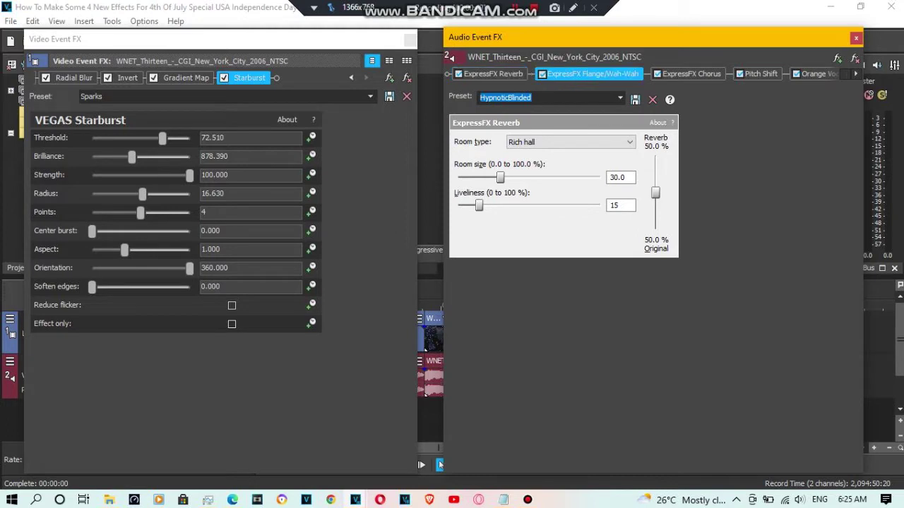
pyautogui.click(655, 98)
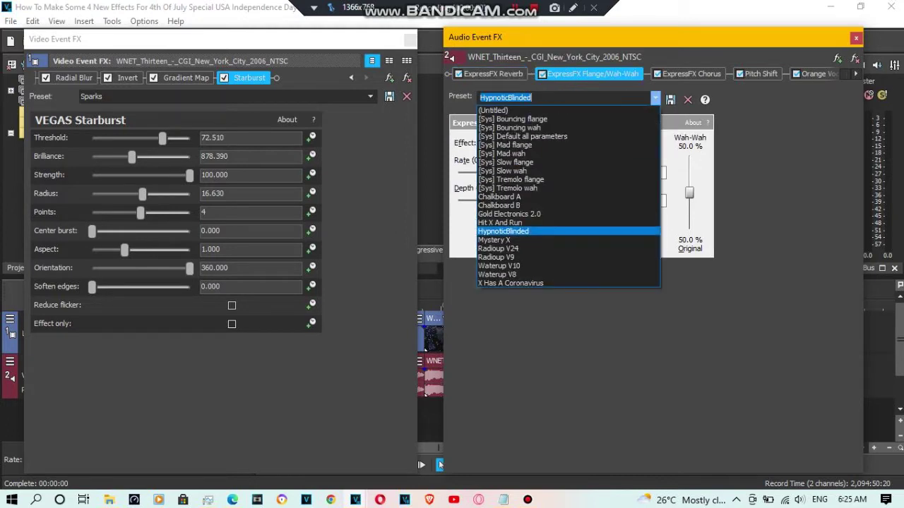
pyautogui.click(503, 231)
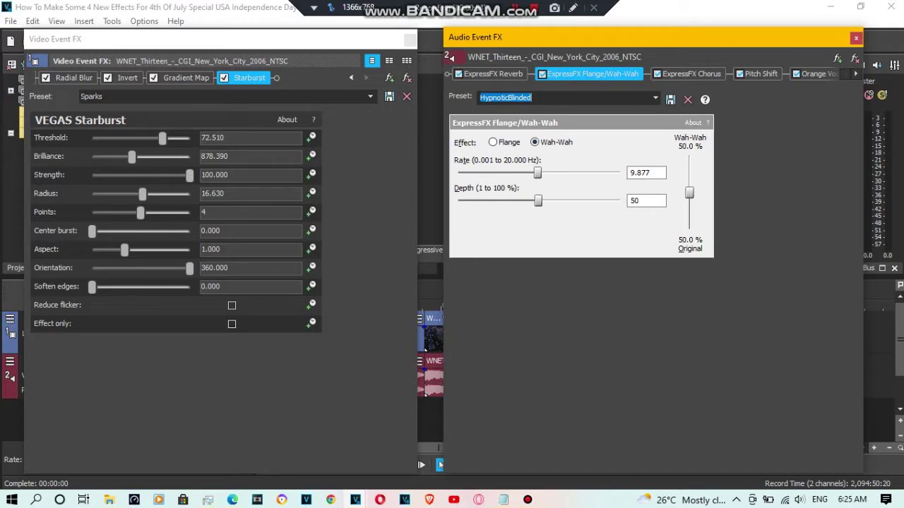
# Choose the [Sys] Wacky 4 preset for the ExpressFX Chorus effect
pyautogui.click(691, 75)
pyautogui.click(620, 98)
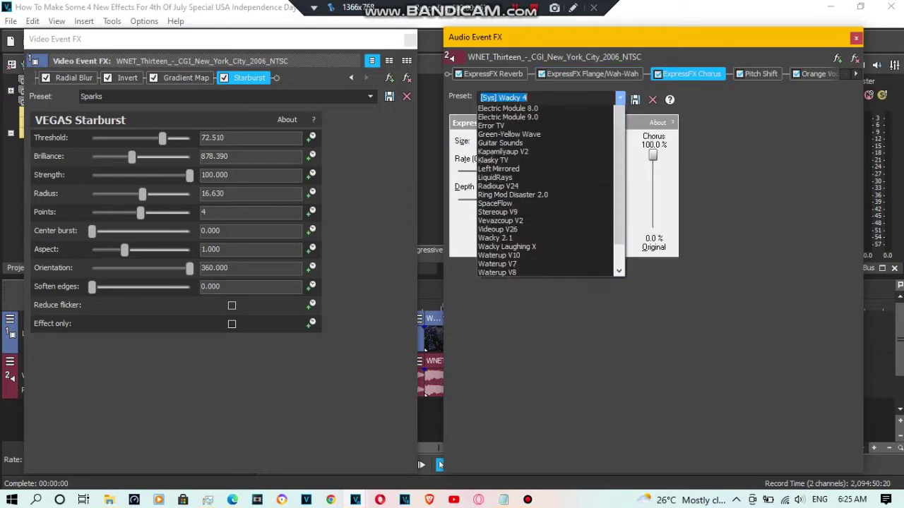
pyautogui.click(502, 111)
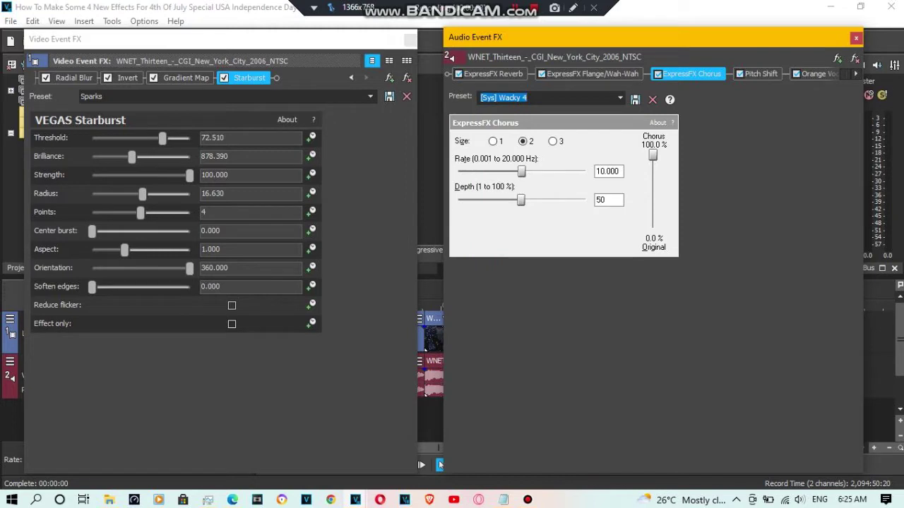
# Examine the Pitch Shift settings and the Orange Vocoder's FULL CHORD preset
pyautogui.click(760, 74)
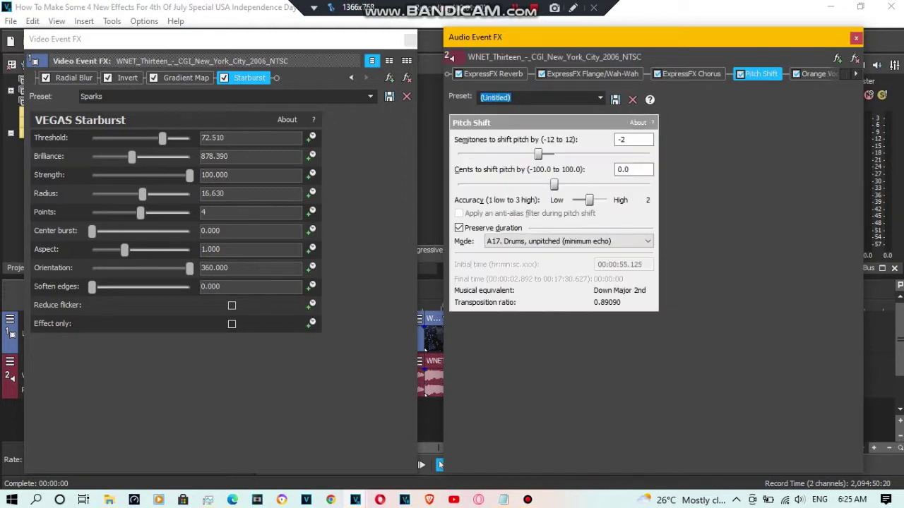
pyautogui.click(856, 74)
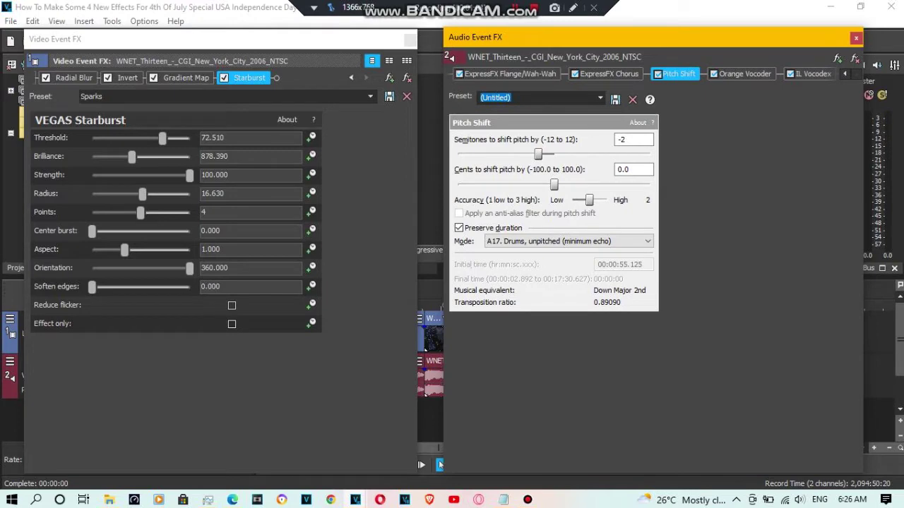
pyautogui.click(745, 74)
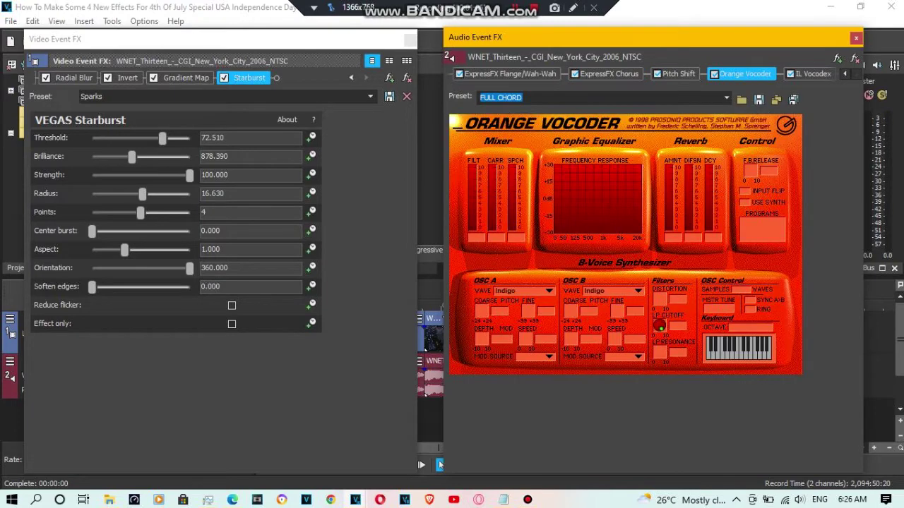
pyautogui.click(727, 99)
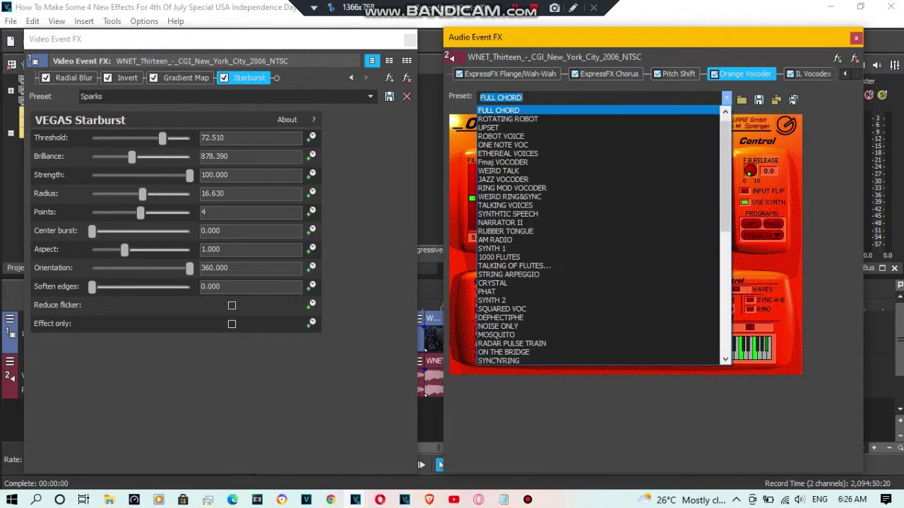
pyautogui.click(727, 98)
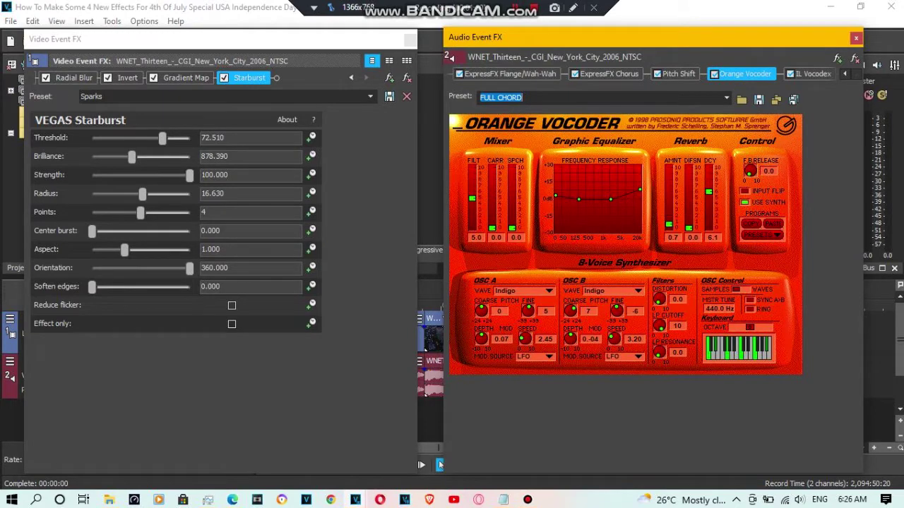
# Examine the IL Vocodex plug-in with its Clearer preset, from the mixer down to the keyboard notes
pyautogui.click(813, 74)
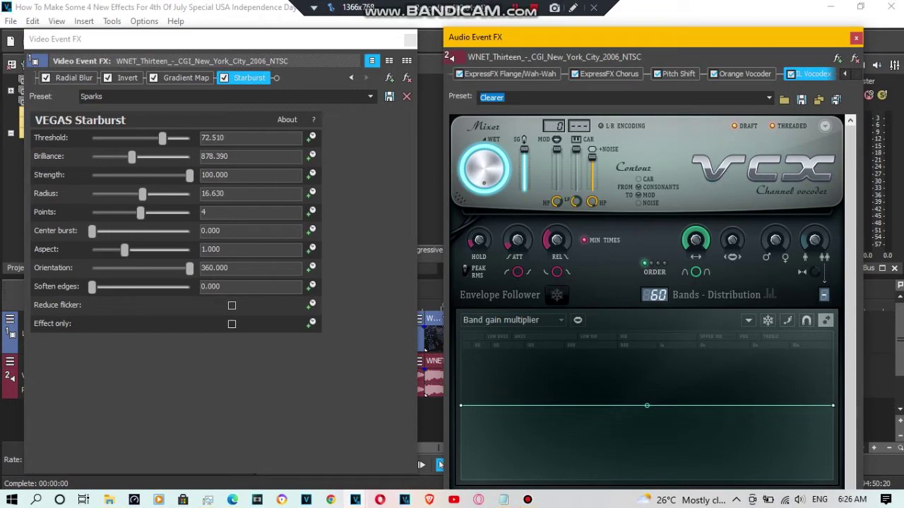
pyautogui.moveTo(685, 37)
pyautogui.mouseDown()
pyautogui.moveTo(683, 14)
pyautogui.moveTo(679, 41)
pyautogui.moveTo(681, 28)
pyautogui.mouseUp()
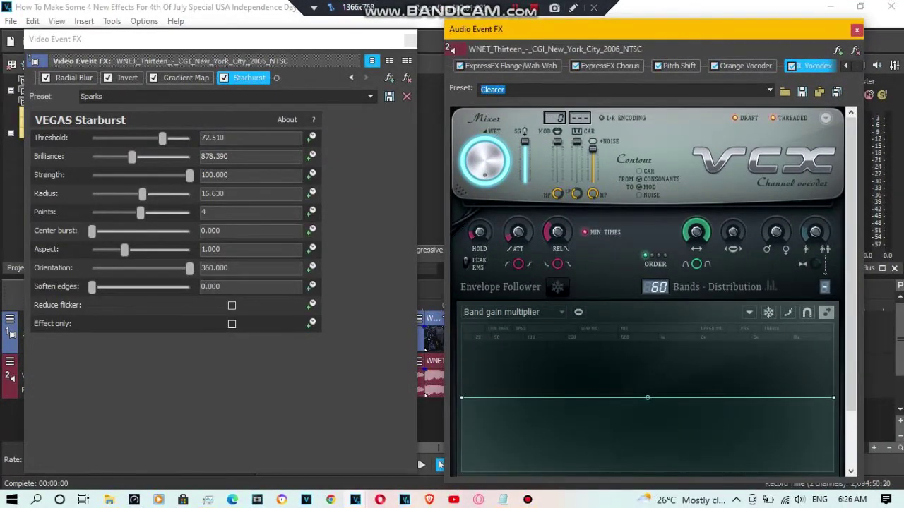
pyautogui.scroll(-3, 648, 290)
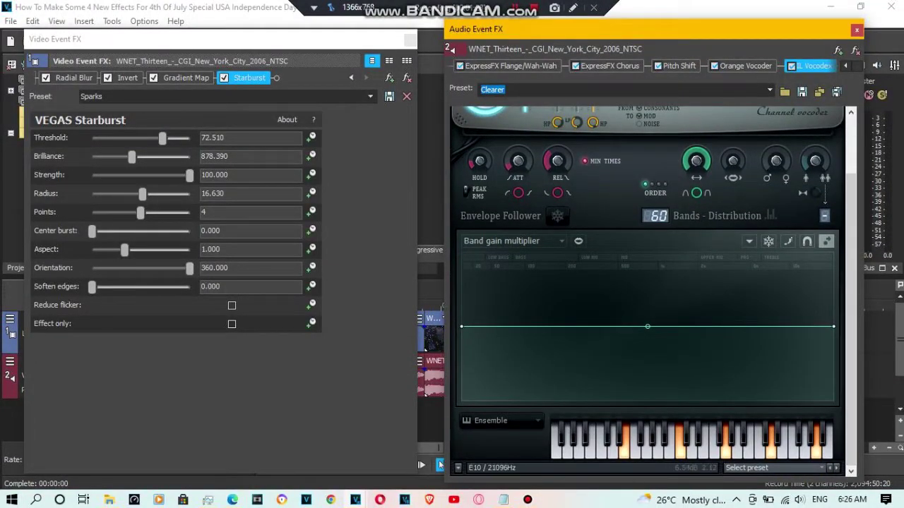
pyautogui.scroll(2, 647, 292)
pyautogui.scroll(1, 648, 290)
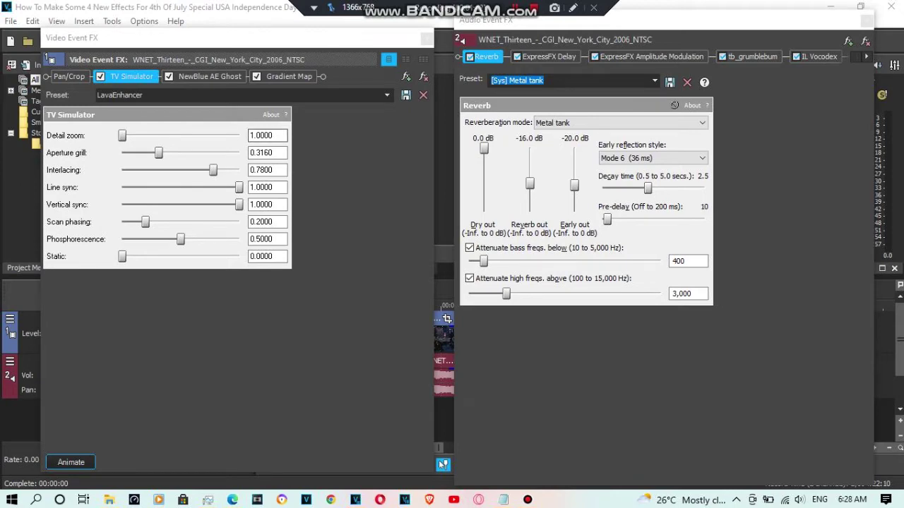
# Choose the Lava Lamp preset for the NewBlue AE Ghost effect
pyautogui.click(210, 76)
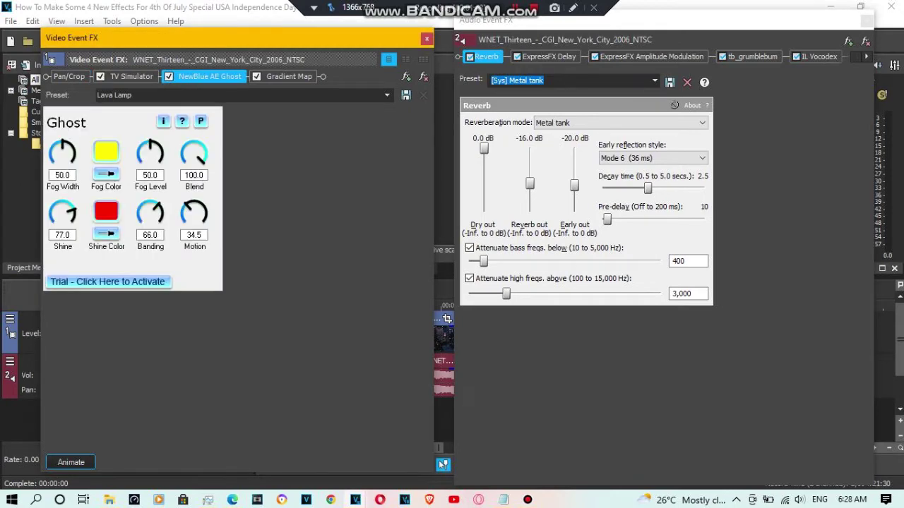
pyautogui.click(387, 95)
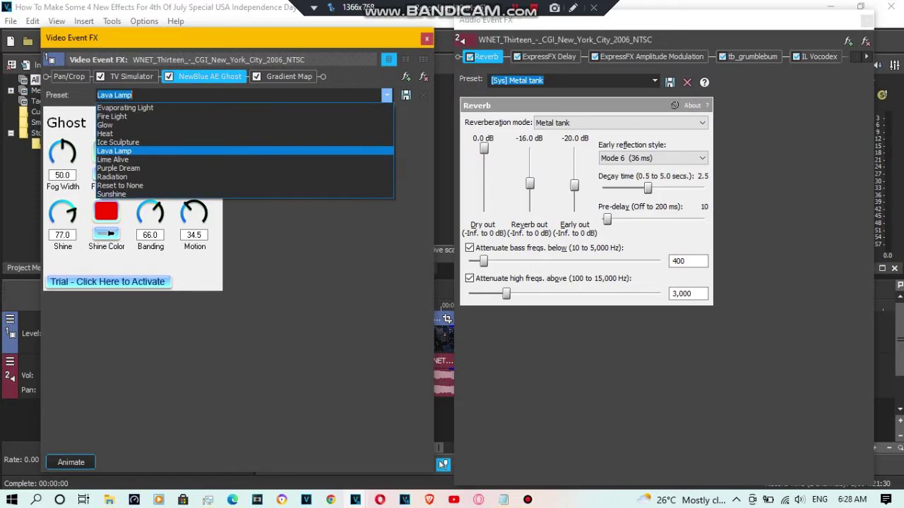
pyautogui.click(243, 149)
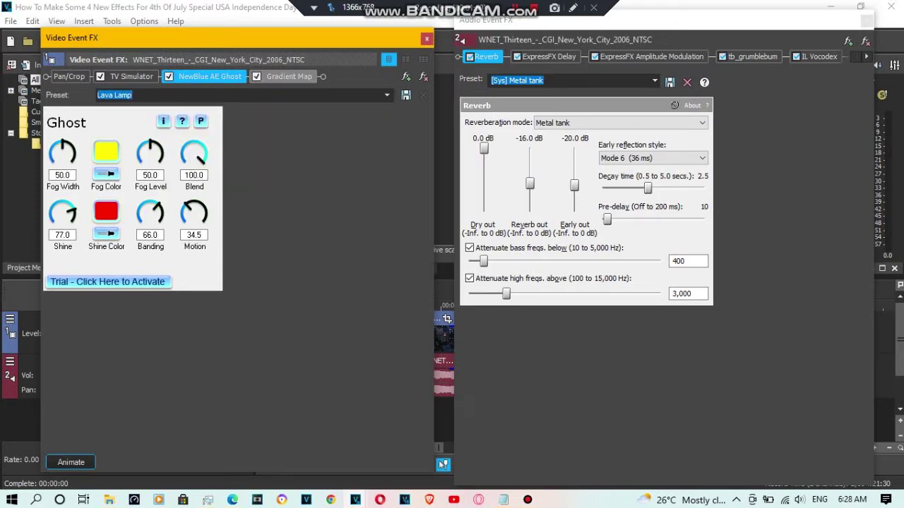
# Examine the colour values of each Gradient Map control point in the LavaUSAPowerEnhancer preset
pyautogui.click(289, 76)
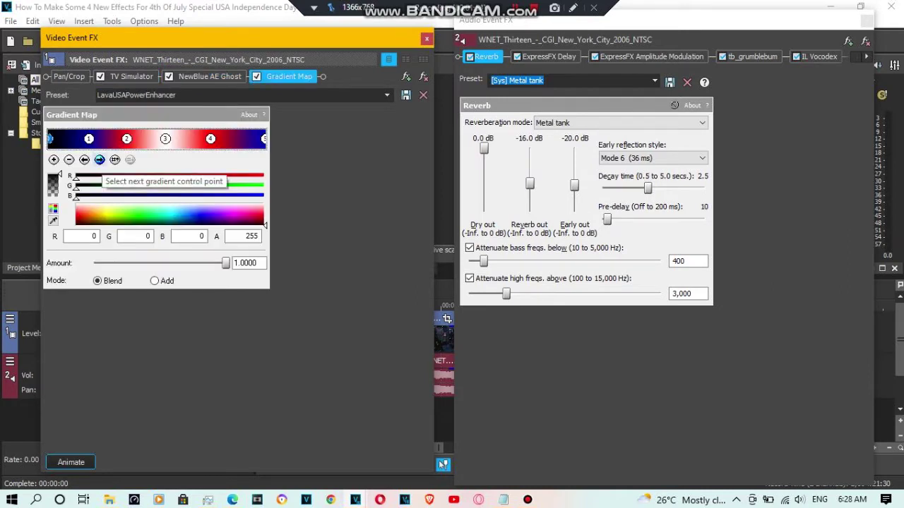
pyautogui.click(99, 159)
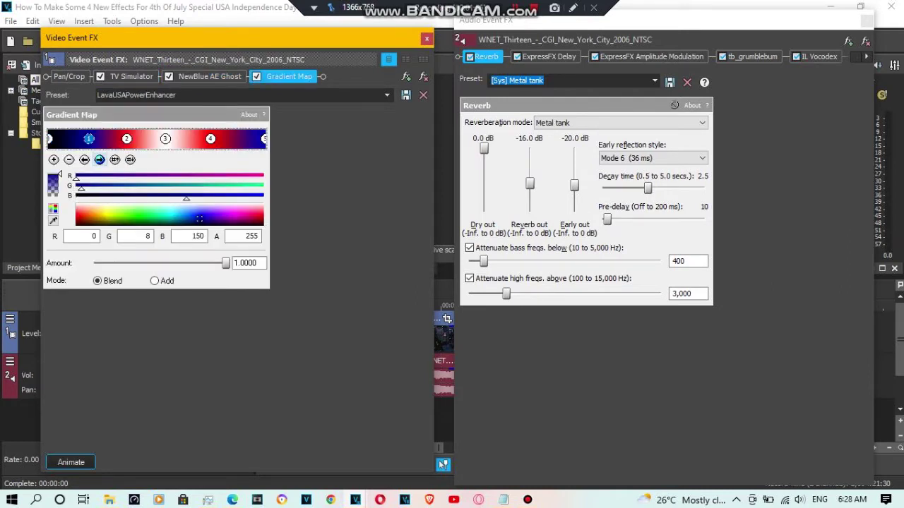
pyautogui.click(99, 159)
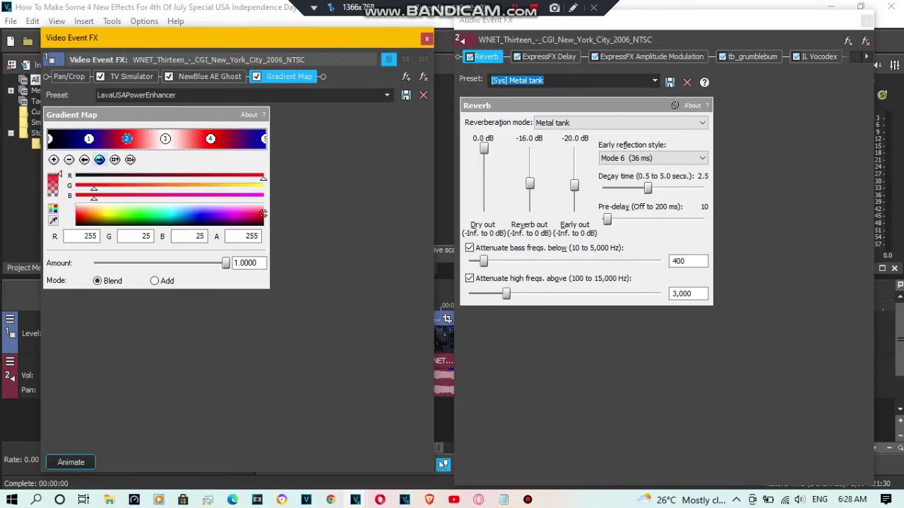
pyautogui.click(98, 160)
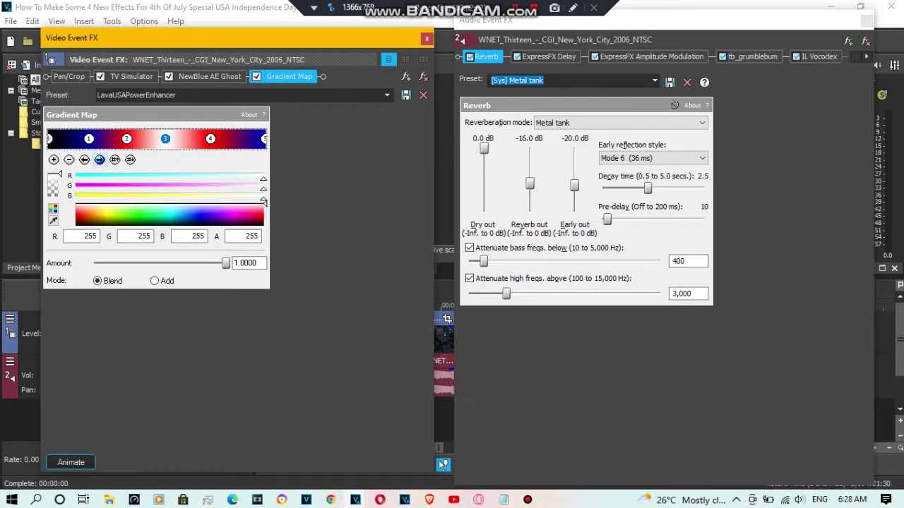
pyautogui.click(99, 160)
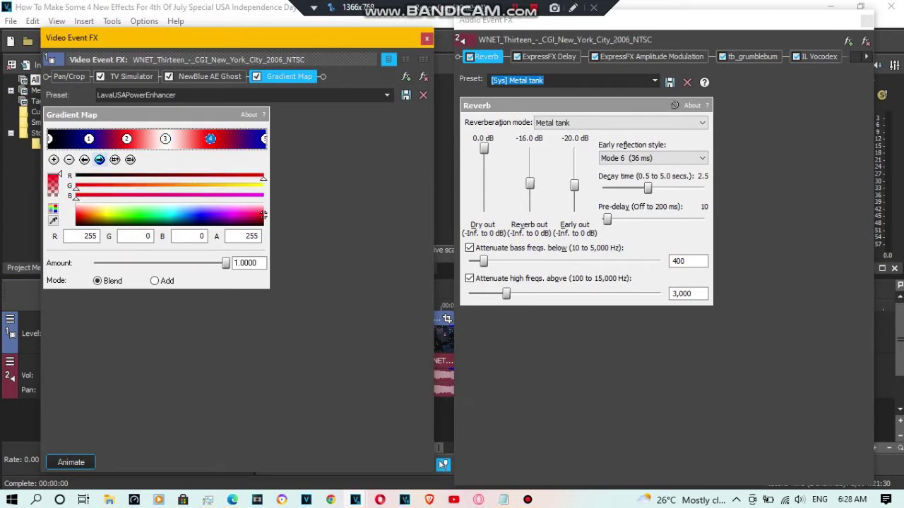
pyautogui.click(99, 159)
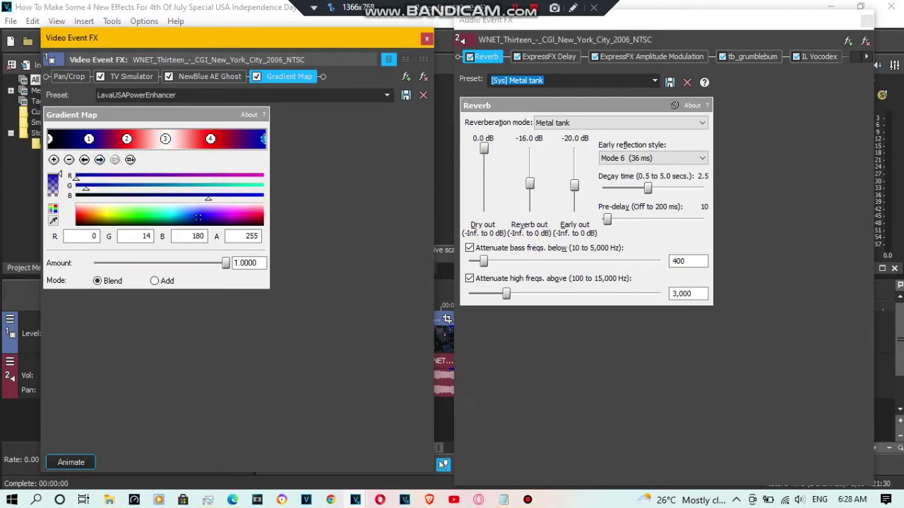
# Choose the [Sys] Metal tank preset for Reverb and the [Sys] Robot preset for ExpressFX Delay
pyautogui.click(655, 81)
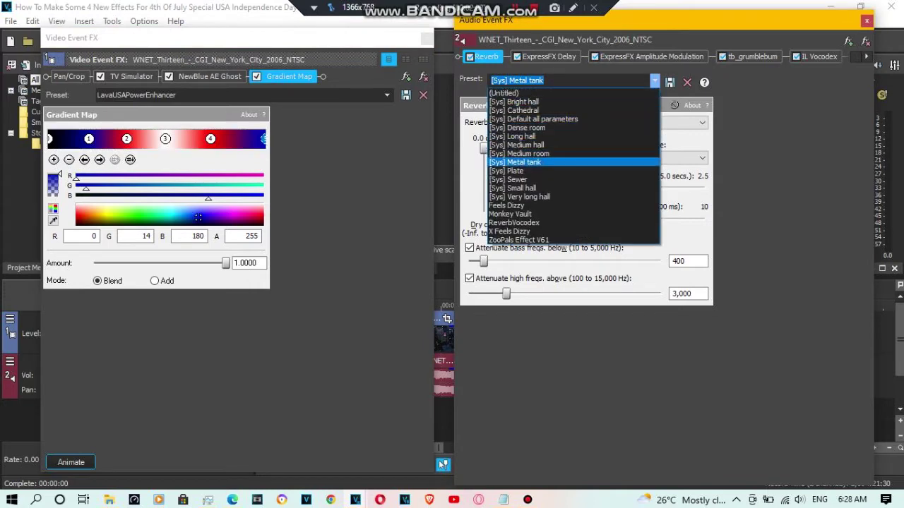
pyautogui.press('Return')
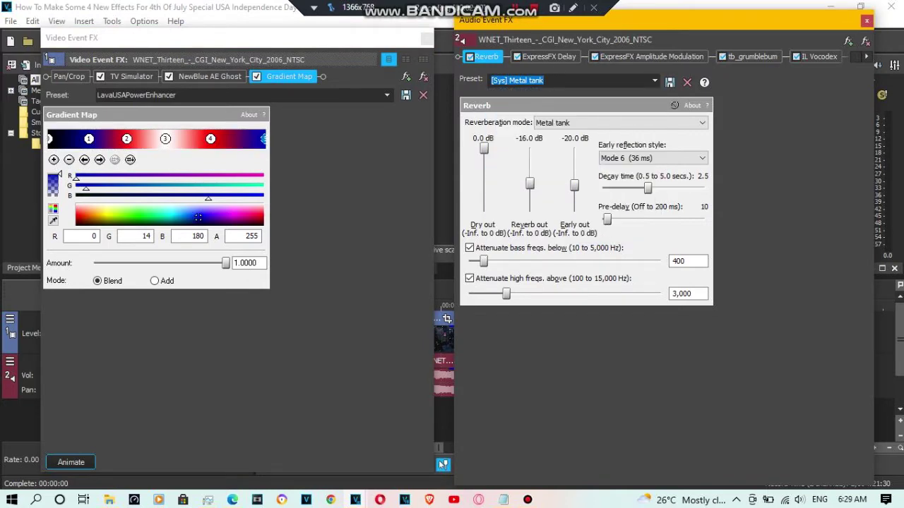
pyautogui.click(549, 56)
pyautogui.click(631, 81)
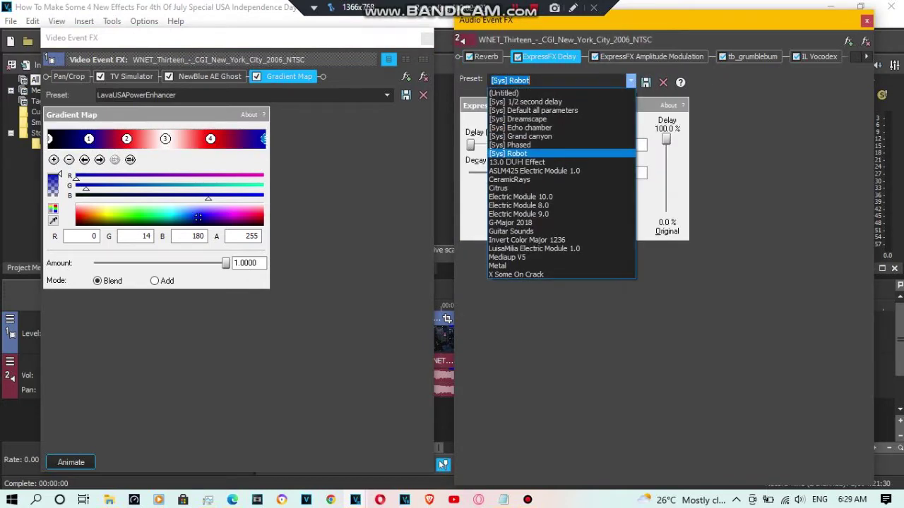
pyautogui.press('Up')
pyautogui.press('Down')
pyautogui.press('Return')
# Examine the ExpressFX Amplitude Modulation settings and preset list with the LavaEnhancer preset loaded
pyautogui.hotkey('ctrl', 'Tab')
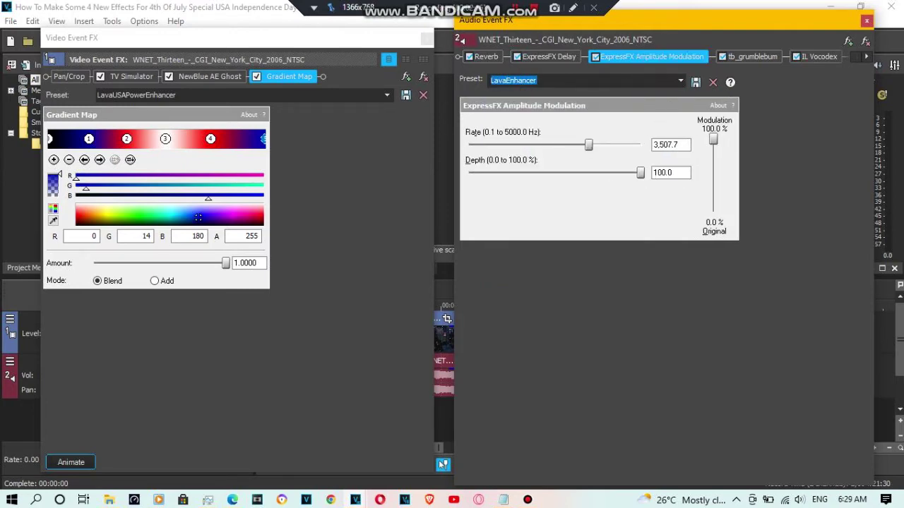
pyautogui.click(680, 81)
pyautogui.press('Down')
pyautogui.press('Return')
# Examine the two IL Vocodex plug-ins, first the one with the Chord preset and then the one with Backing voices, down to the carrier synthesizer
pyautogui.hotkey('ctrl', 'Tab')
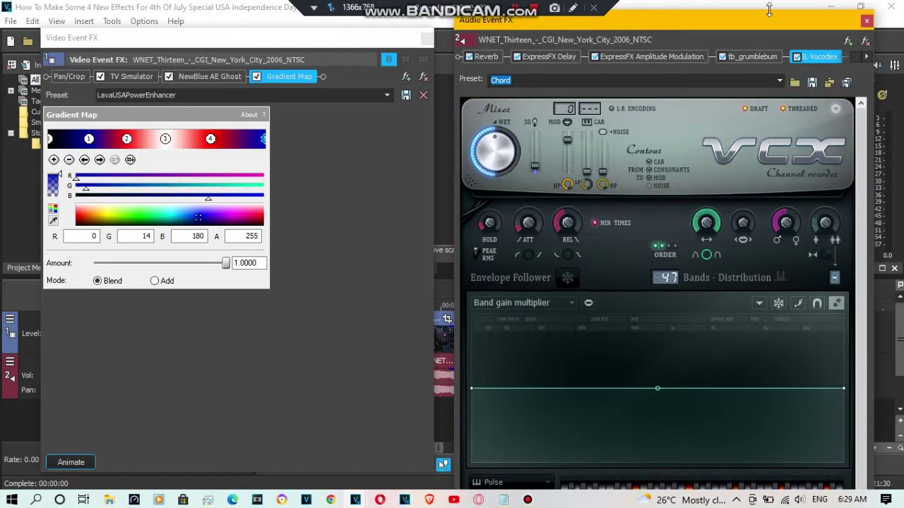
pyautogui.moveTo(767, 55); pyautogui.dragTo(772, 16)
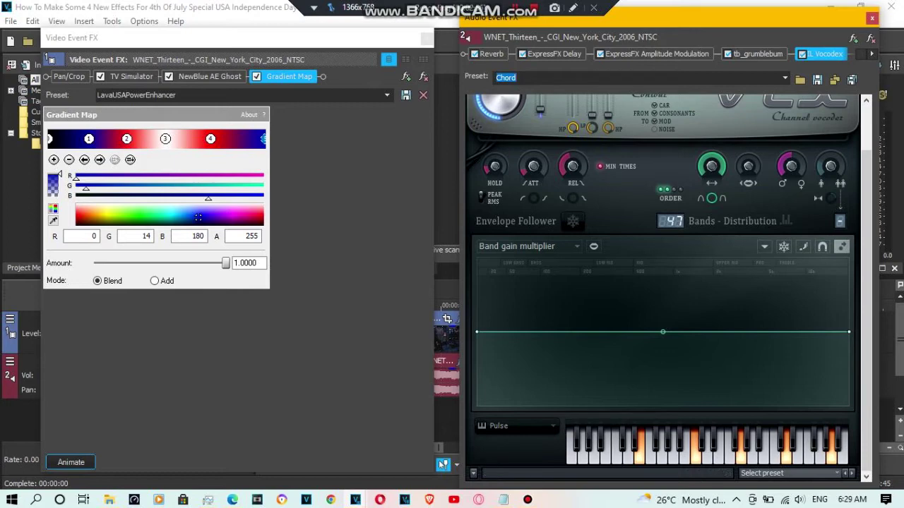
pyautogui.click(872, 54)
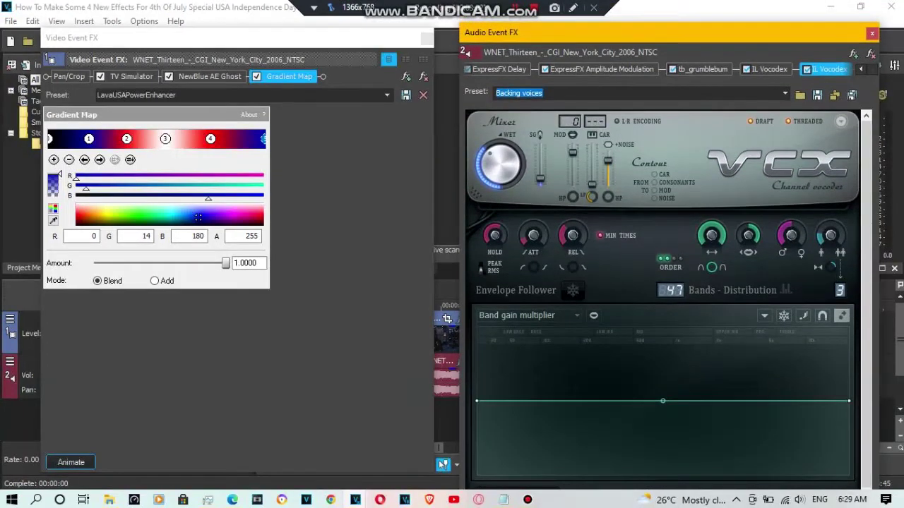
pyautogui.moveTo(743, 27)
pyautogui.mouseDown()
pyautogui.moveTo(747, 10)
pyautogui.moveTo(738, 19)
pyautogui.mouseUp()
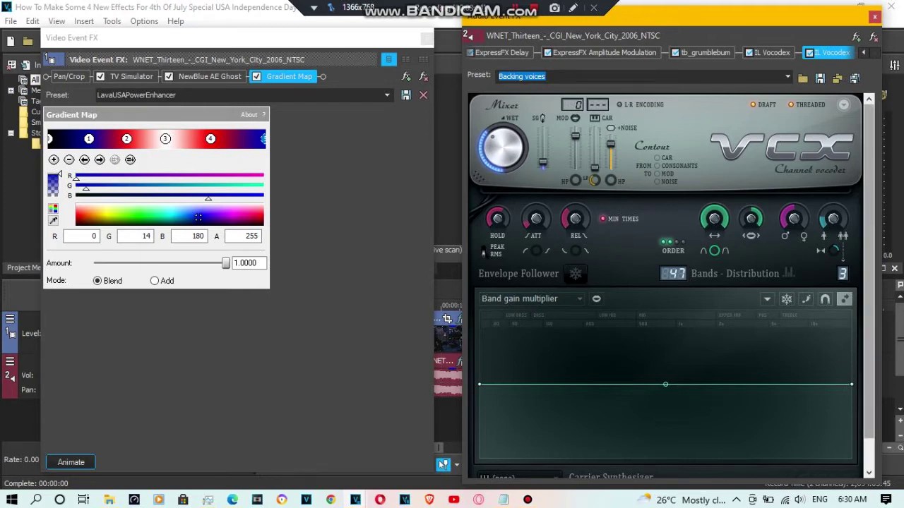
pyautogui.scroll(-1, 670, 283)
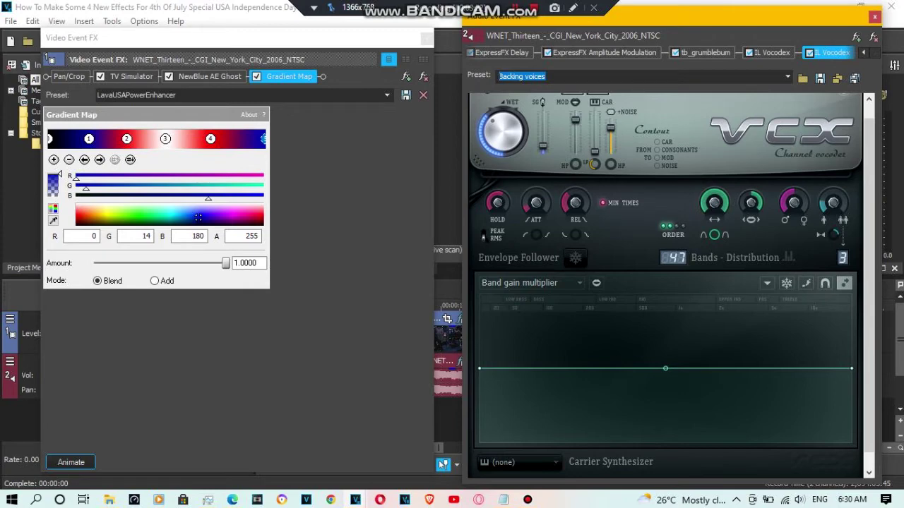
pyautogui.click(546, 77)
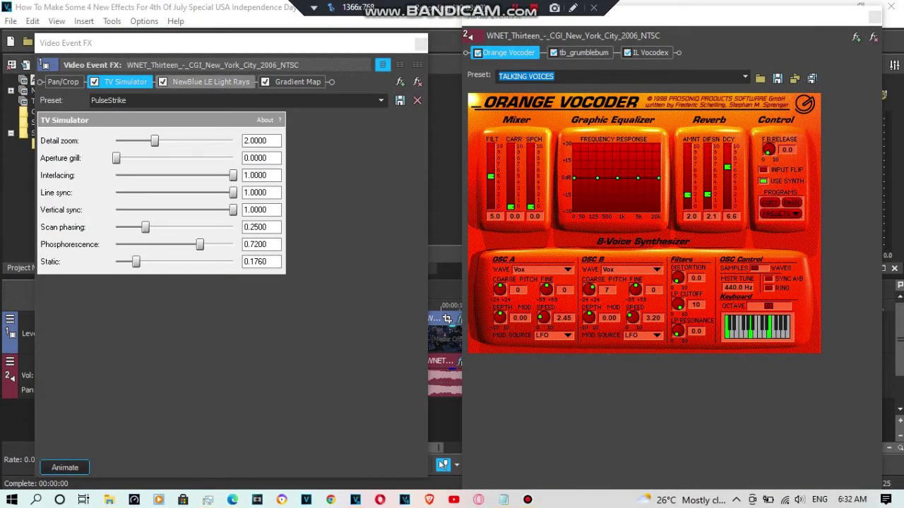
# Examine the PulseStrike settings of NewBlue LE Light Rays and the colour values of each Gradient Map control point in the PulseUSAPowerStrike preset
pyautogui.click(211, 82)
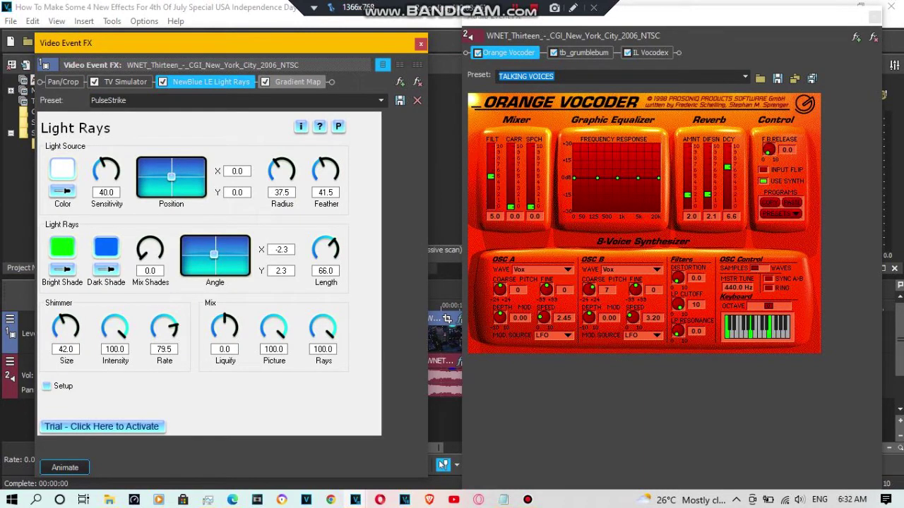
pyautogui.click(297, 82)
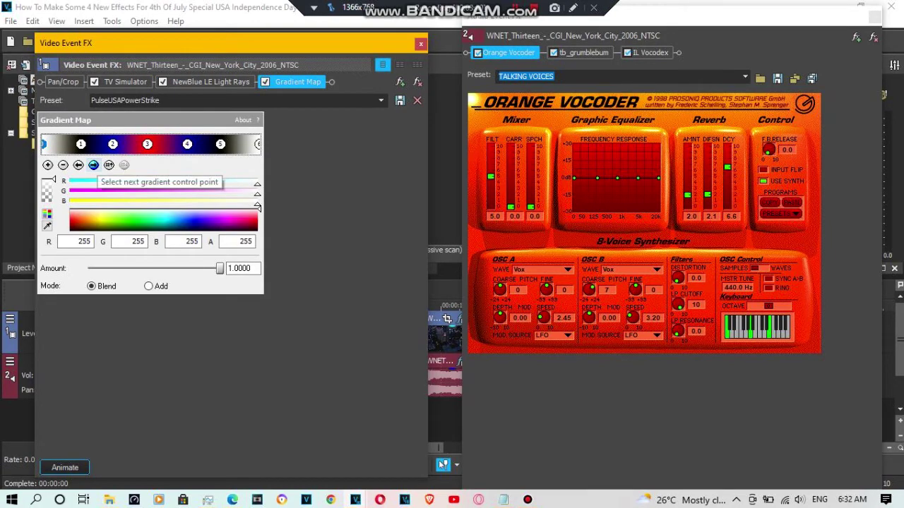
pyautogui.click(93, 165)
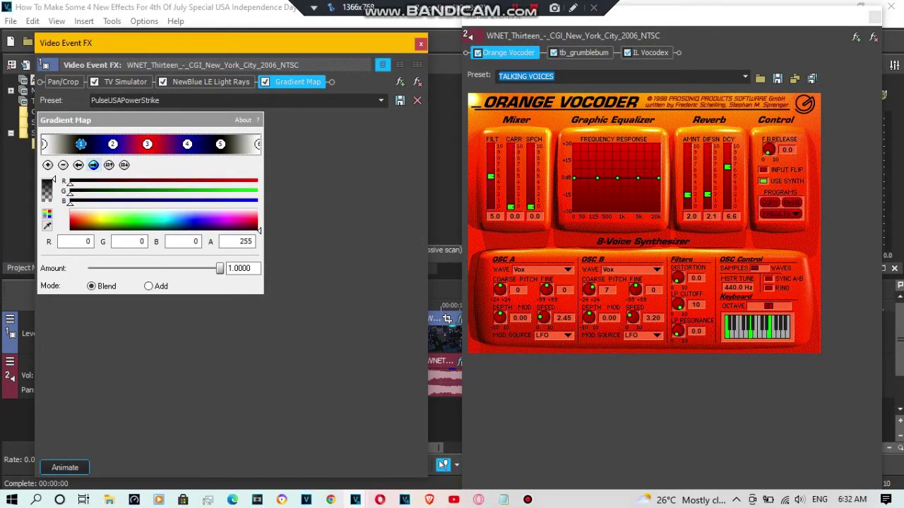
pyautogui.click(93, 165)
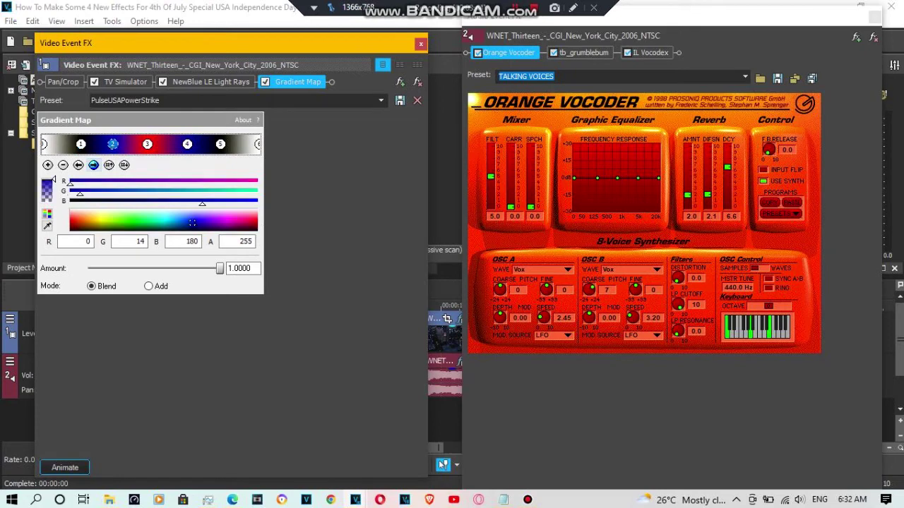
pyautogui.click(93, 165)
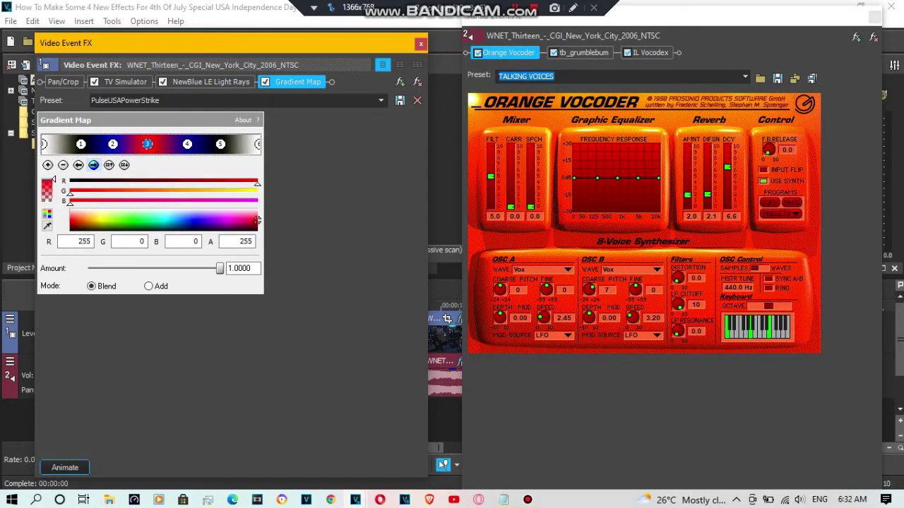
pyautogui.click(93, 164)
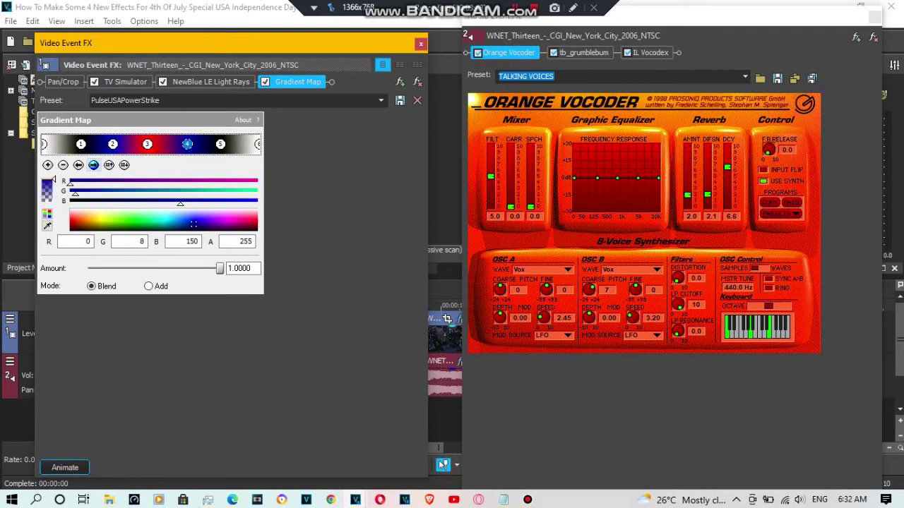
pyautogui.click(93, 165)
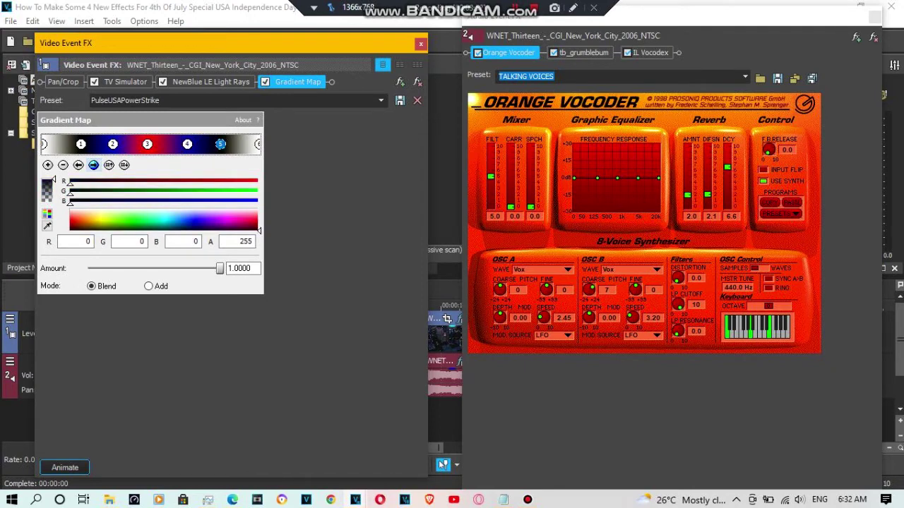
pyautogui.click(93, 164)
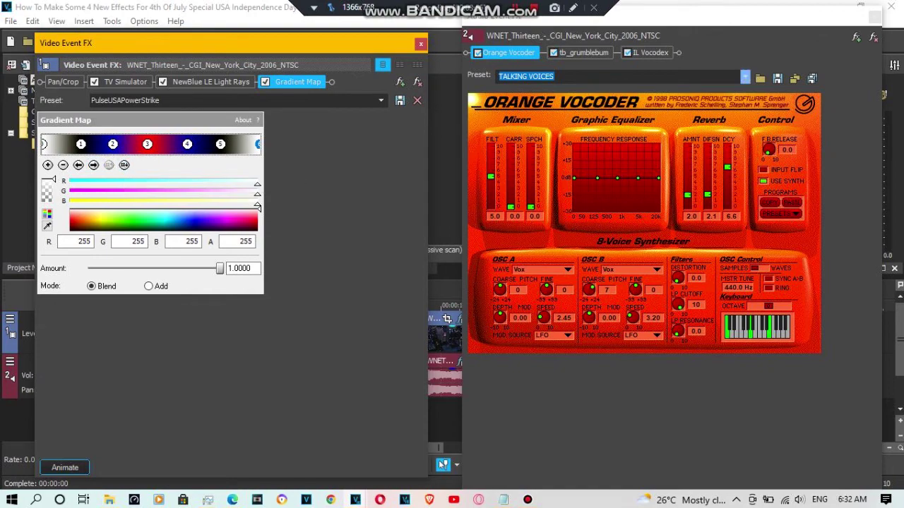
# Check the TALKING VOICES preset of Orange Vocoder and the init preset of tb_grumblebum
pyautogui.click(745, 76)
pyautogui.click(745, 77)
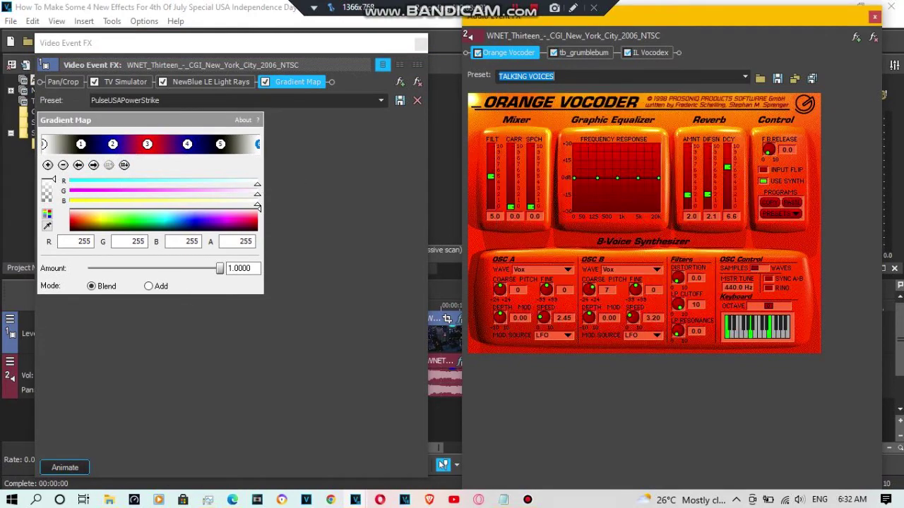
pyautogui.click(583, 53)
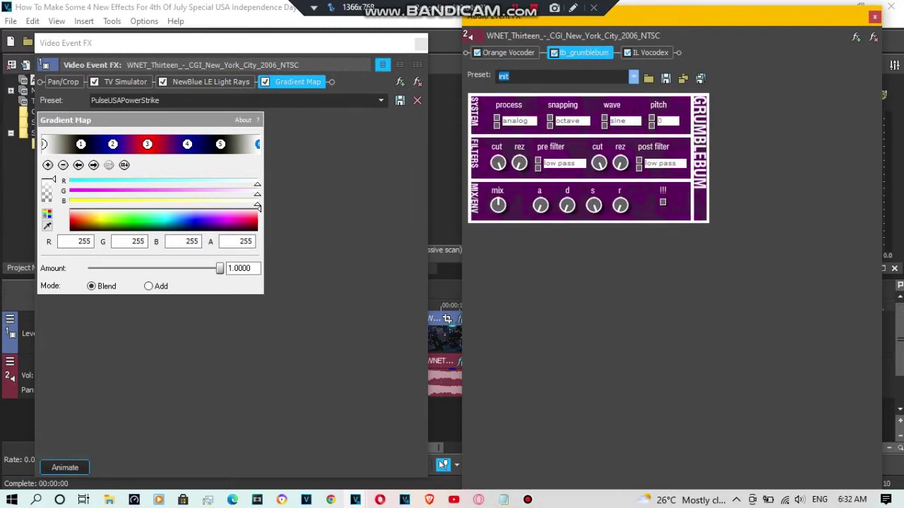
pyautogui.click(634, 76)
pyautogui.click(634, 76)
# Examine the IL Vocodex plug-in with its Old school preset, from the mixer down to the keyboard notes and back up
pyautogui.click(650, 53)
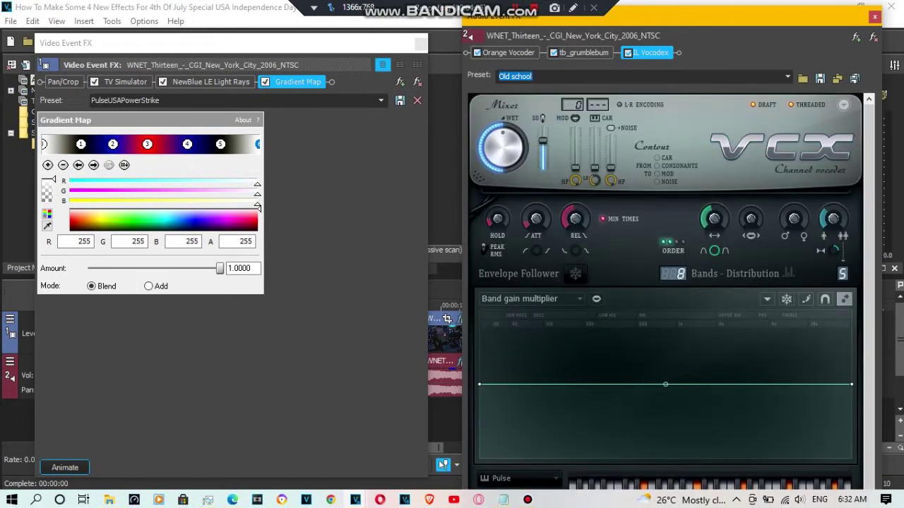
pyautogui.moveTo(667, 9)
pyautogui.mouseDown()
pyautogui.moveTo(664, 40)
pyautogui.moveTo(663, 8)
pyautogui.moveTo(665, 17)
pyautogui.mouseUp()
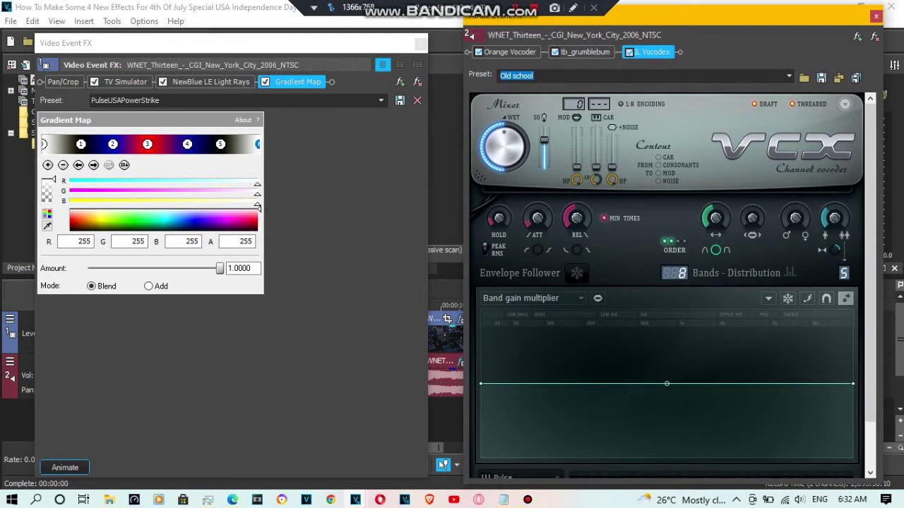
pyautogui.moveTo(870, 262); pyautogui.dragTo(870, 305)
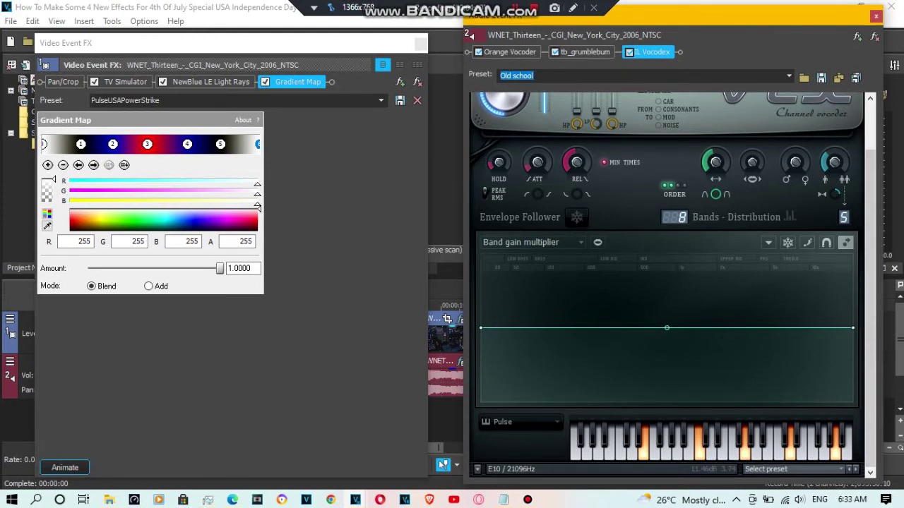
pyautogui.moveTo(870, 269); pyautogui.dragTo(870, 214)
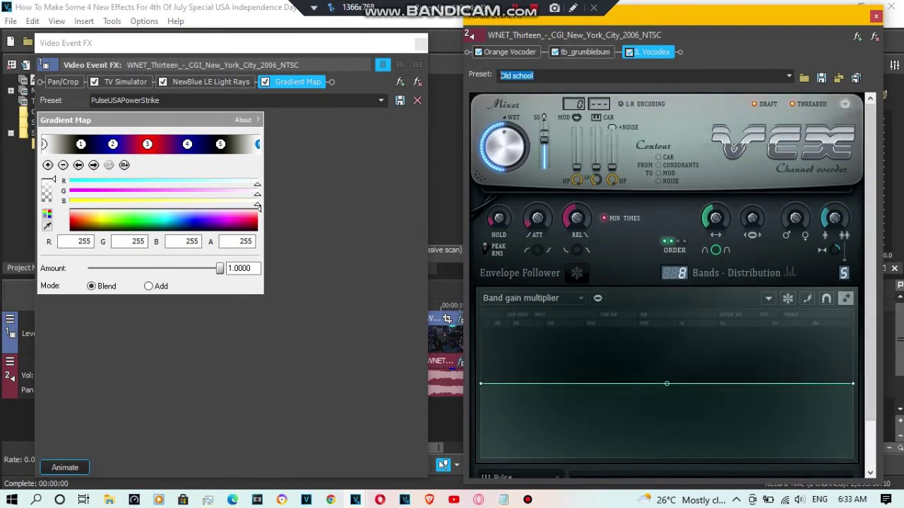
pyautogui.click(534, 75)
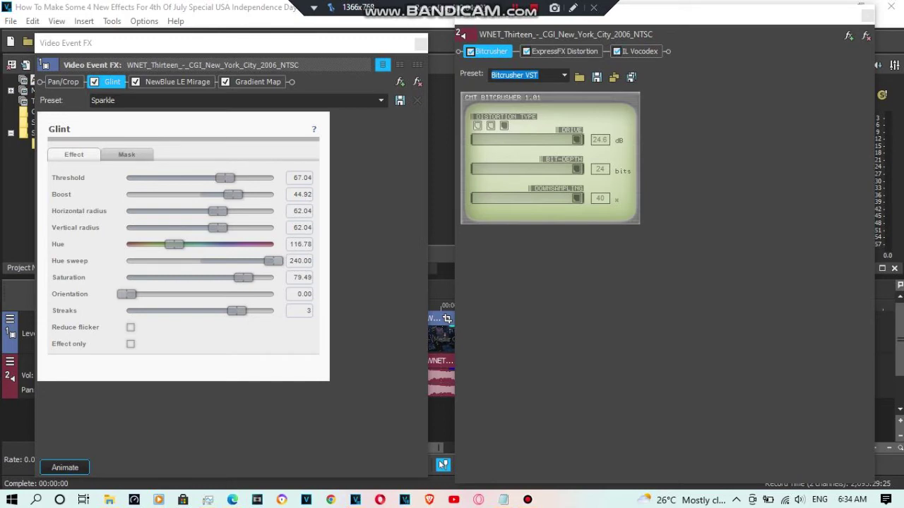
# Check the Sparkle preset of Glint and the Creeping Ooze preset of NewBlue LE Mirage
pyautogui.click(380, 101)
pyautogui.click(380, 100)
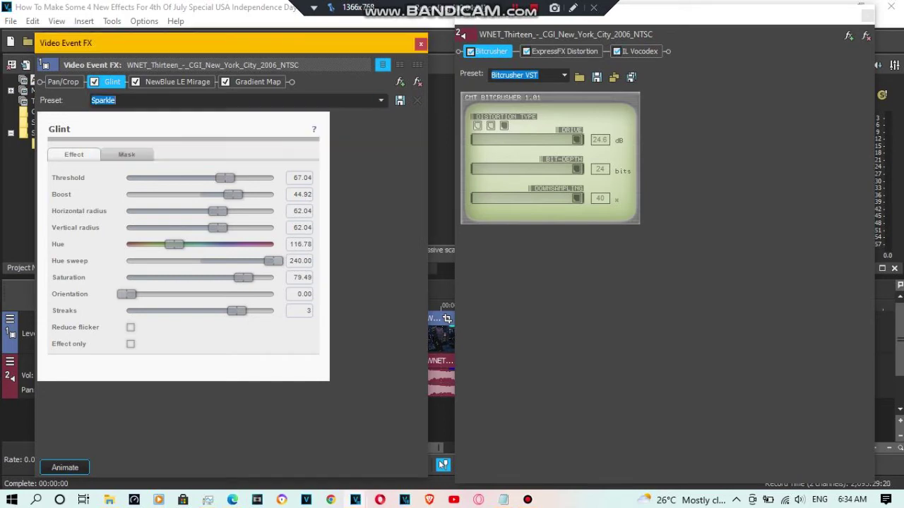
pyautogui.click(177, 82)
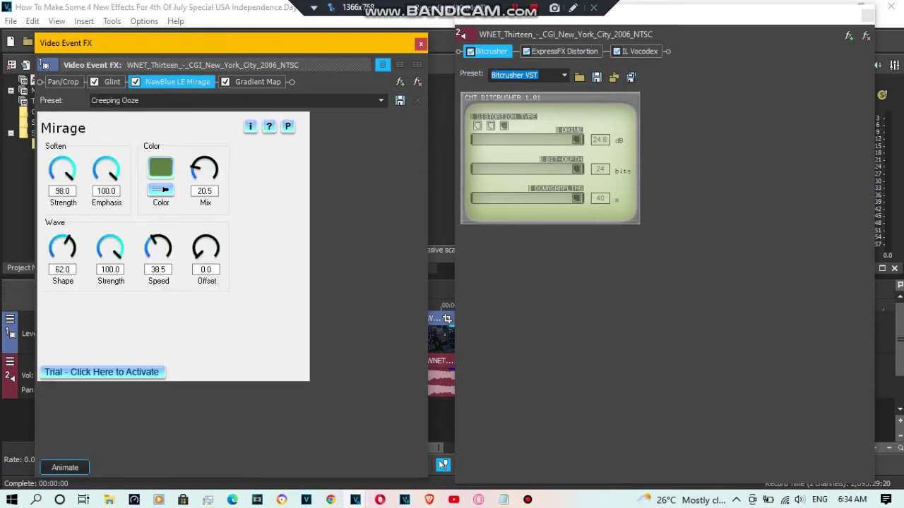
pyautogui.click(381, 100)
pyautogui.click(374, 121)
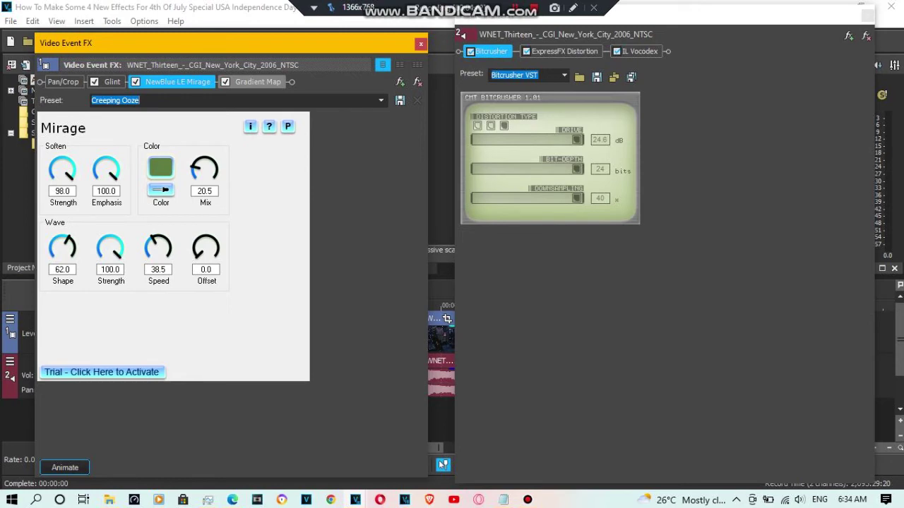
# Examine the colour values of each Gradient Map control point in the USAPowerStarcrystals preset, and close the Video Event FX window
pyautogui.click(258, 82)
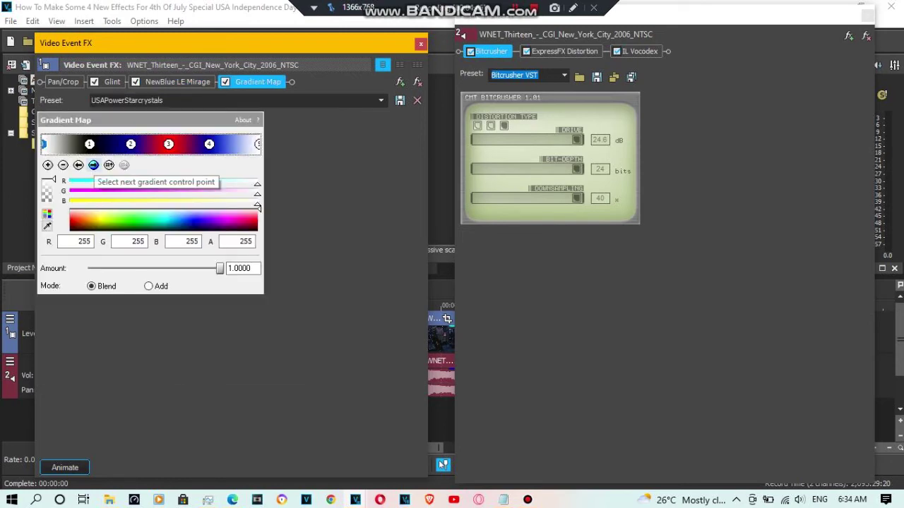
pyautogui.click(93, 165)
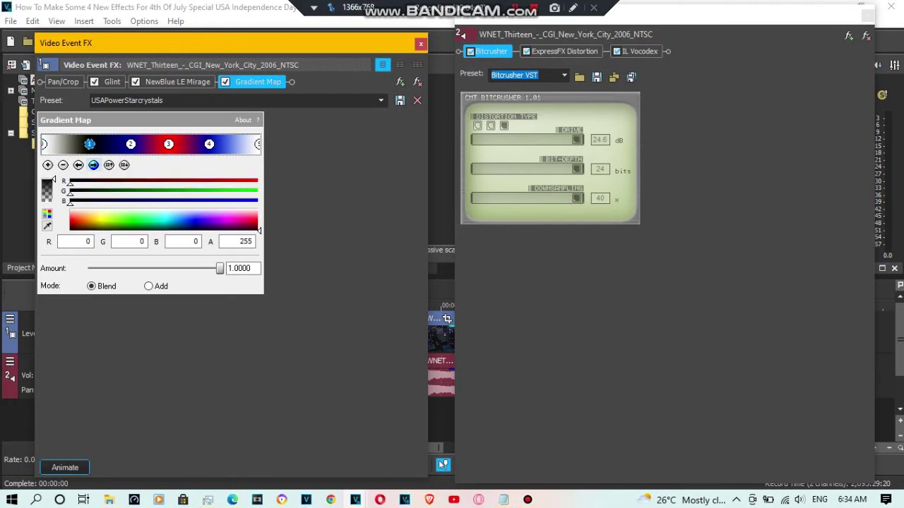
pyautogui.click(93, 164)
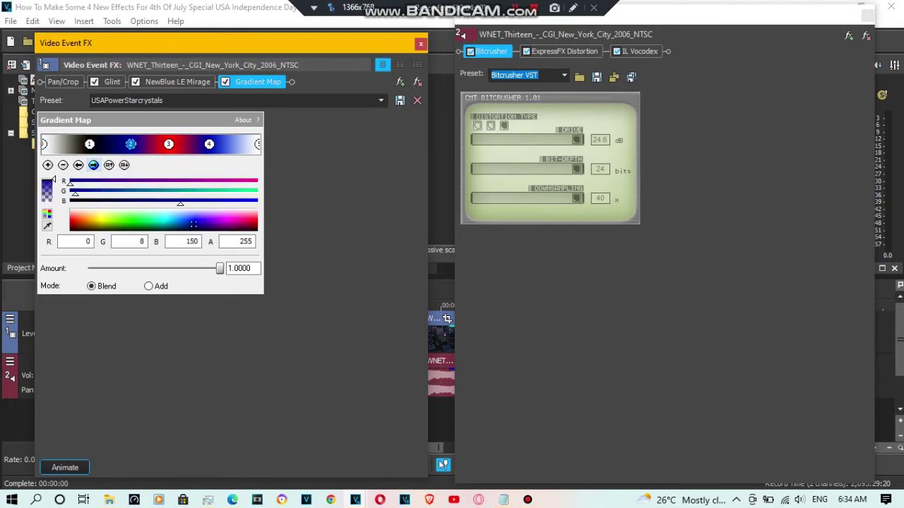
pyautogui.click(93, 165)
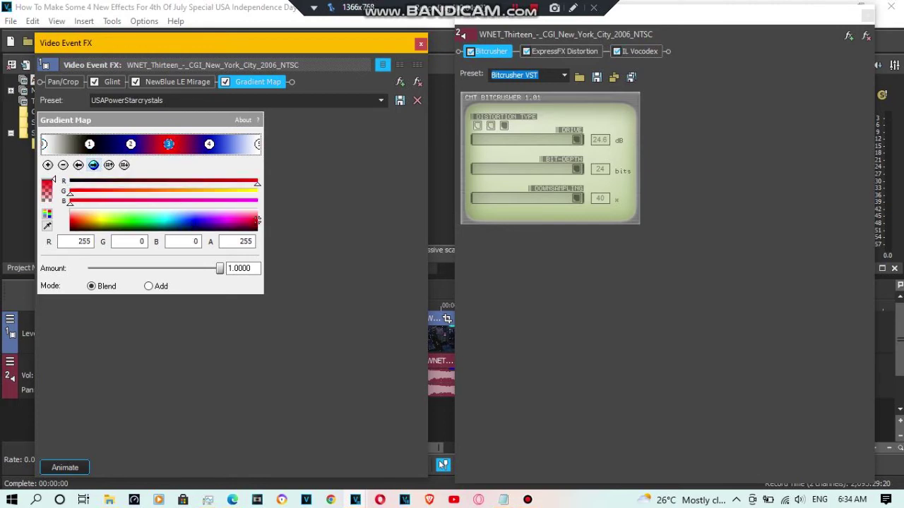
pyautogui.click(94, 165)
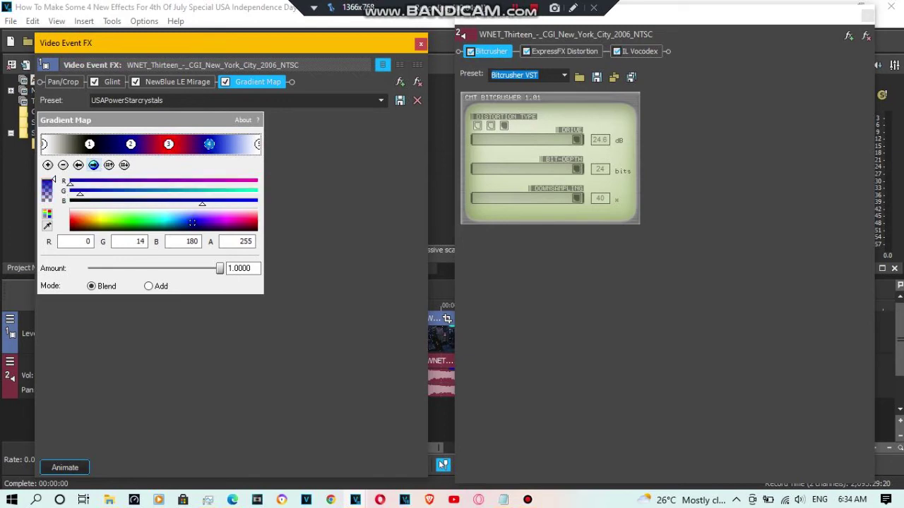
pyautogui.click(94, 165)
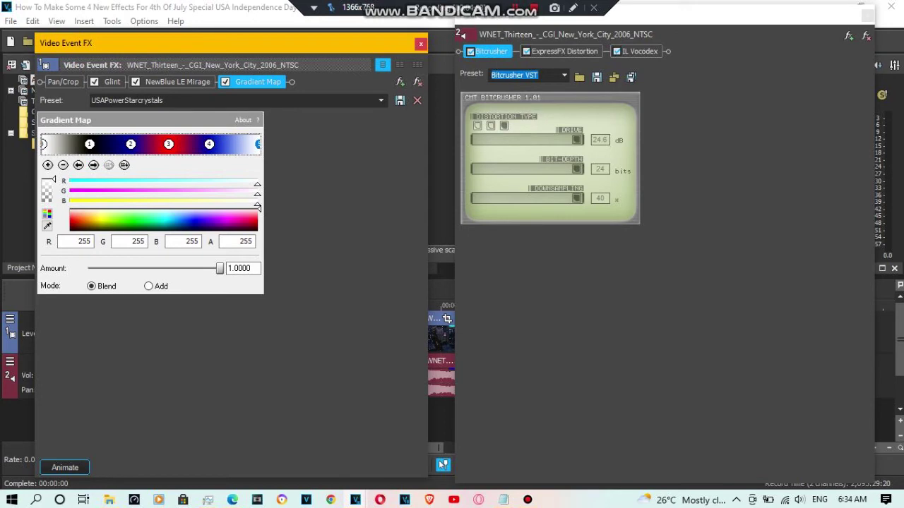
pyautogui.click(421, 43)
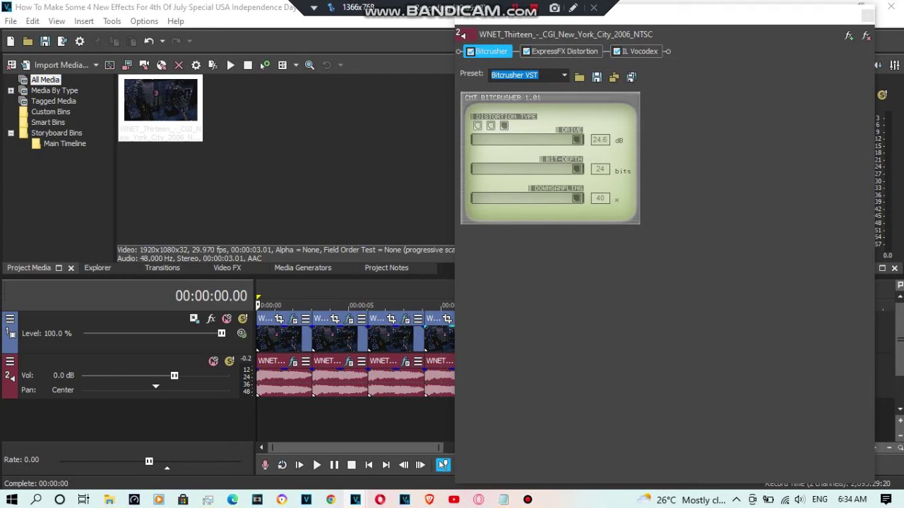
# Examine ExpressFX Distortion and the IL Vocodex plug-in with its Chord preset, down to the Scythe carrier's keyboard notes
pyautogui.click(564, 52)
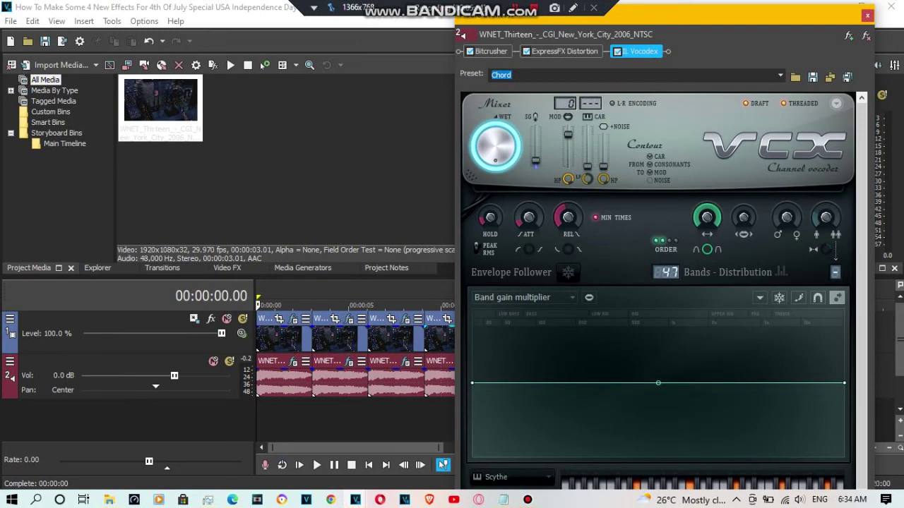
pyautogui.moveTo(667, 7)
pyautogui.mouseDown()
pyautogui.moveTo(668, 42)
pyautogui.moveTo(665, 17)
pyautogui.mouseUp()
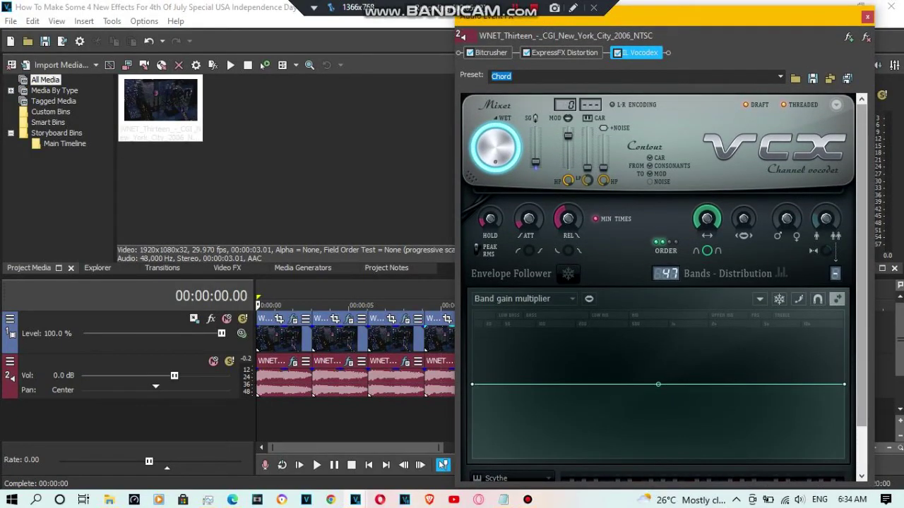
pyautogui.moveTo(861, 247); pyautogui.dragTo(862, 293)
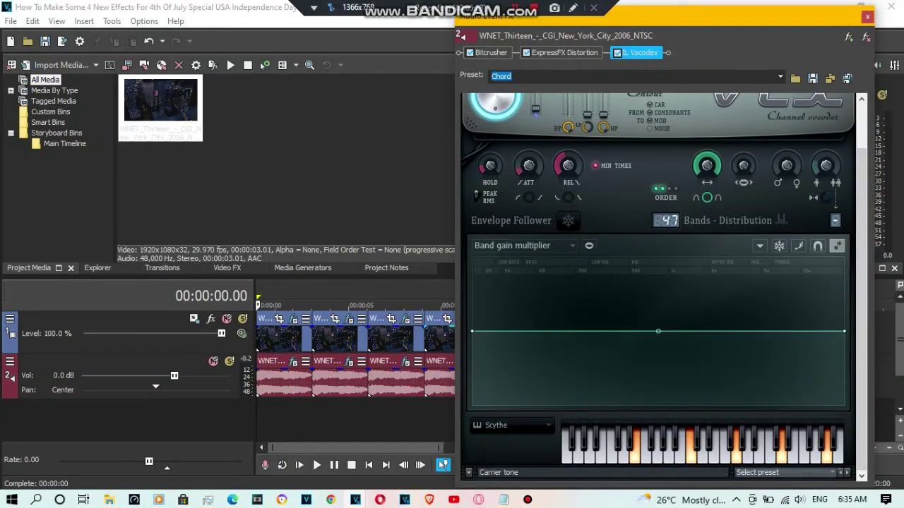
# Try the Supersaw carrier tone in the IL Vocodex plug-in and switch it back to Scythe
pyautogui.click(524, 425)
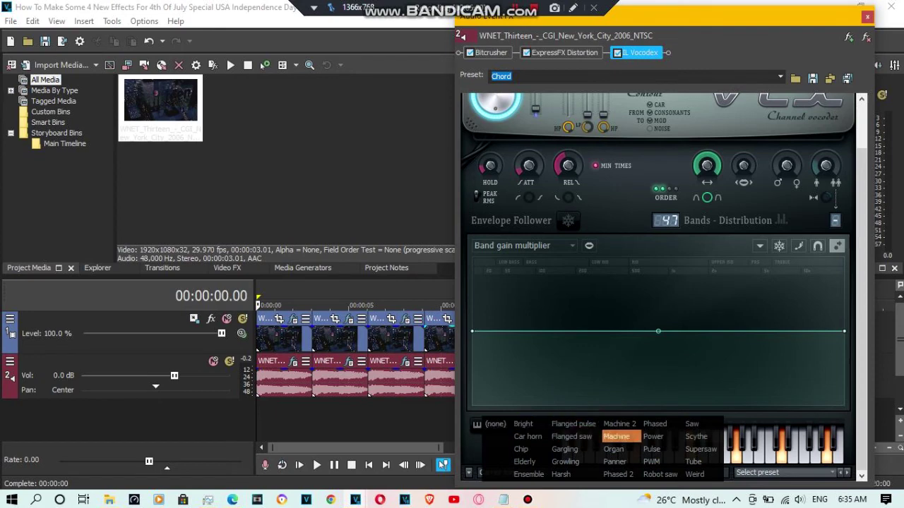
pyautogui.click(701, 449)
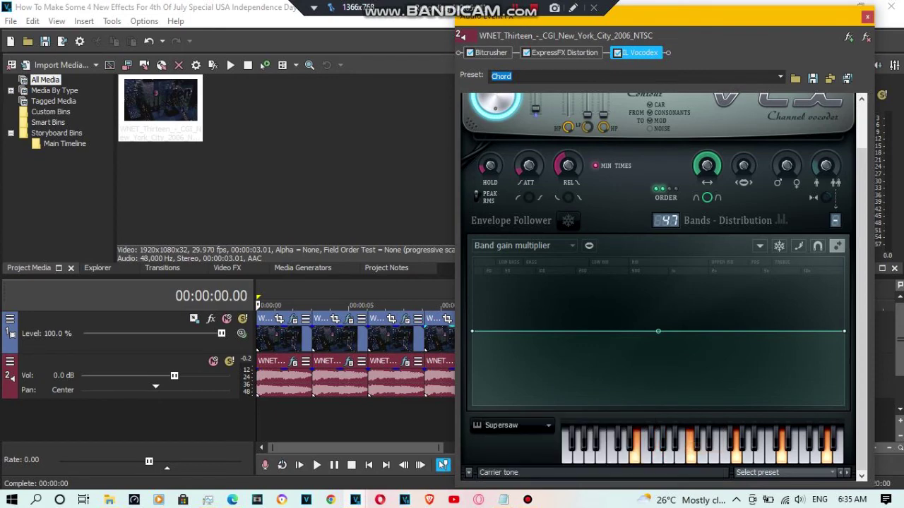
pyautogui.click(524, 425)
pyautogui.click(696, 436)
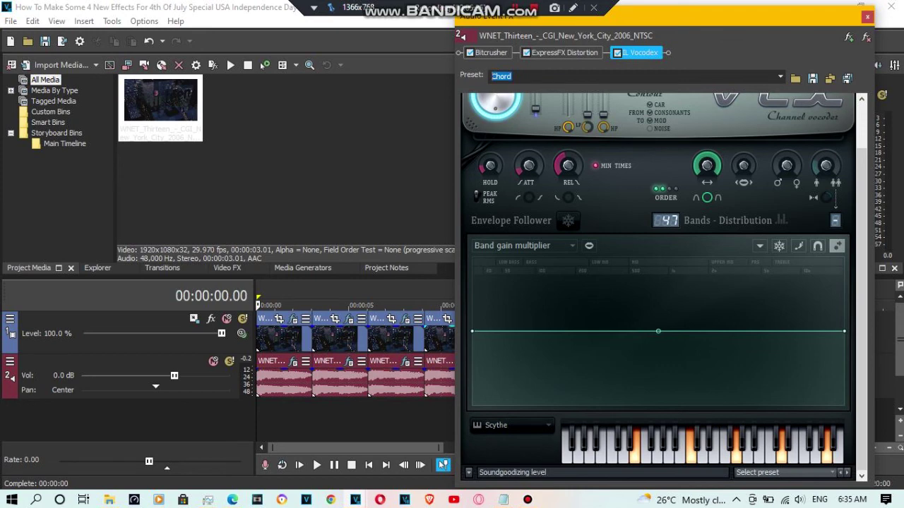
# Close the Audio Event FX window and play all timeline events, selected together, from the project start
pyautogui.click(512, 76)
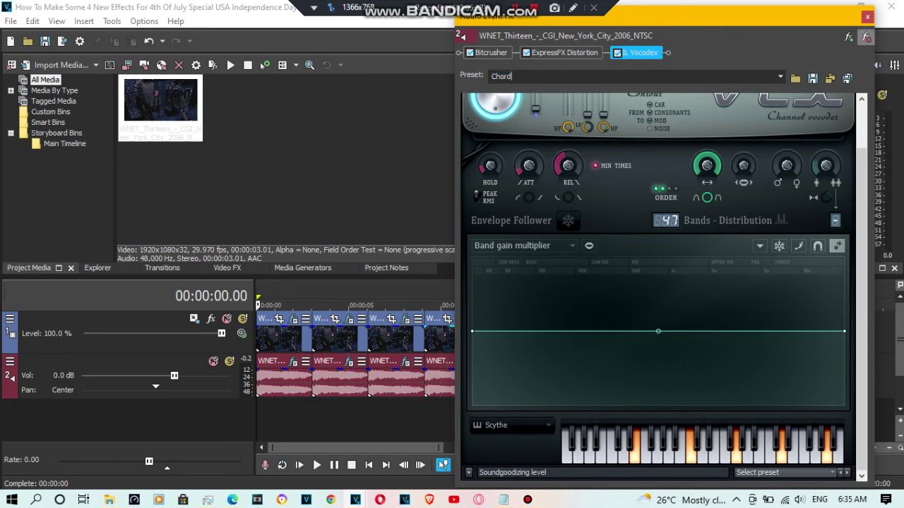
pyautogui.click(443, 464)
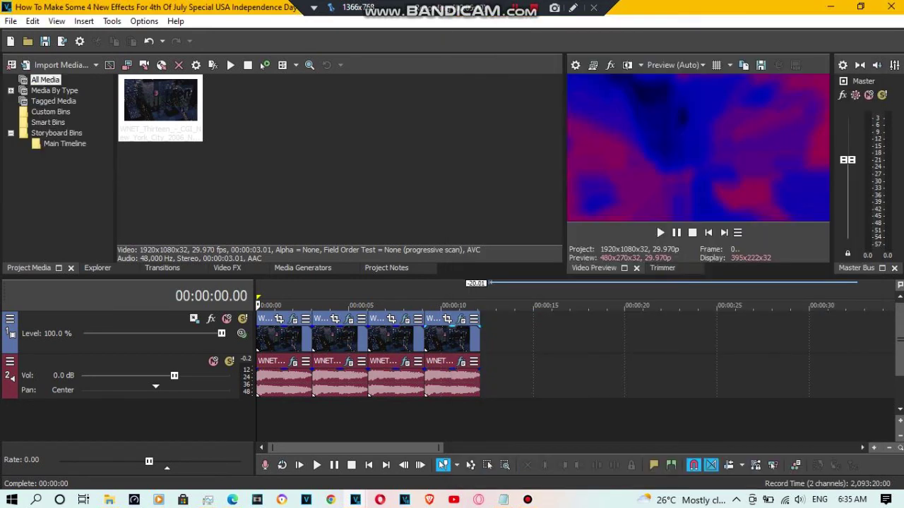
pyautogui.hotkey('ctrl', 'a')
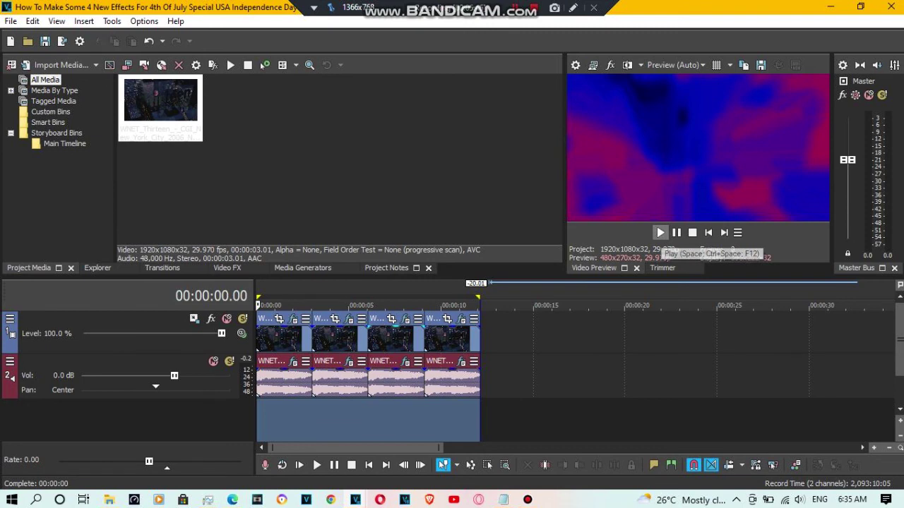
pyautogui.click(660, 232)
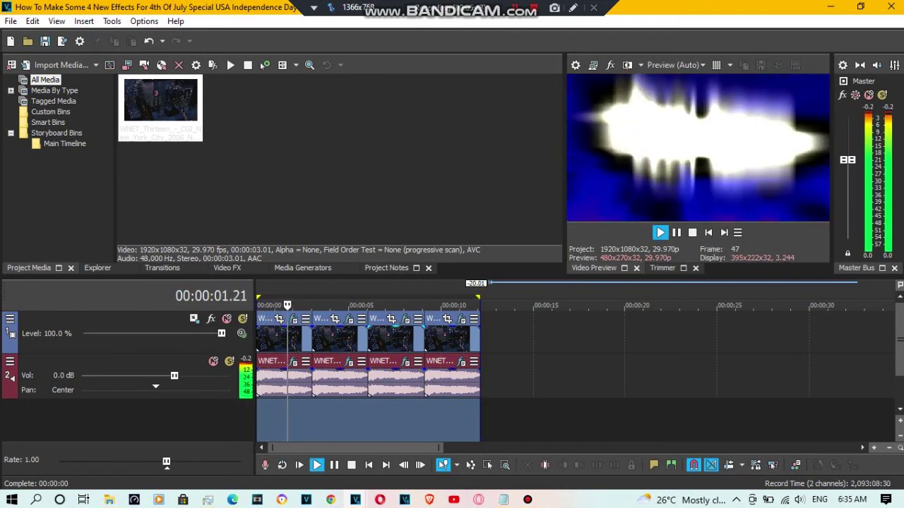